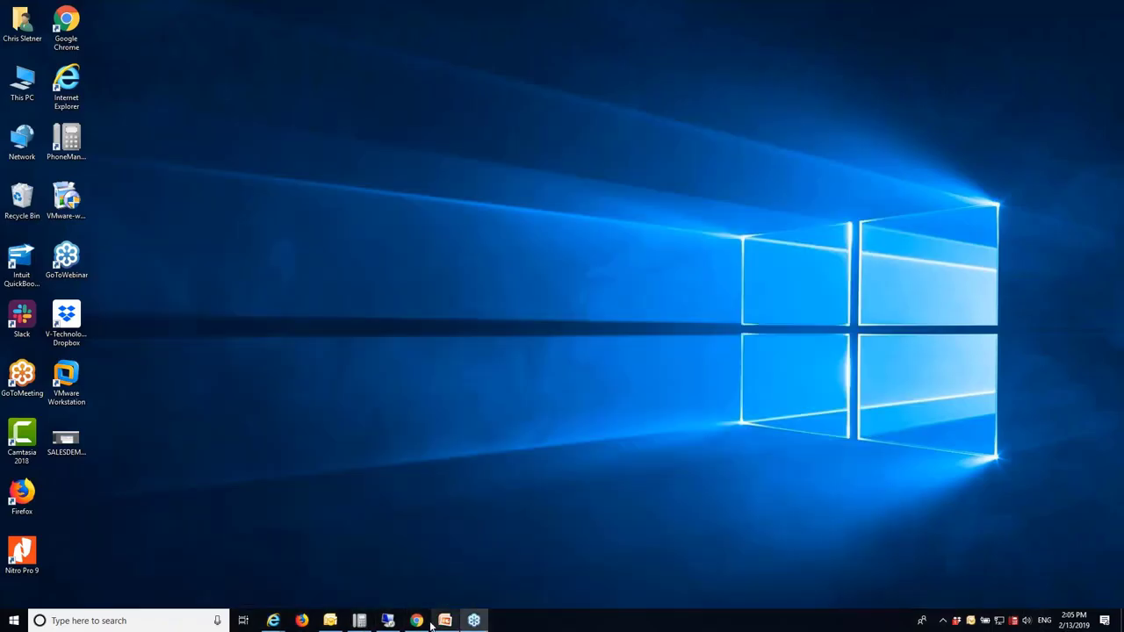
Switch to the SALESDEMO1CS remote desktop session and show it full screen
{"action": "left_click", "coordinate": [394, 622]}
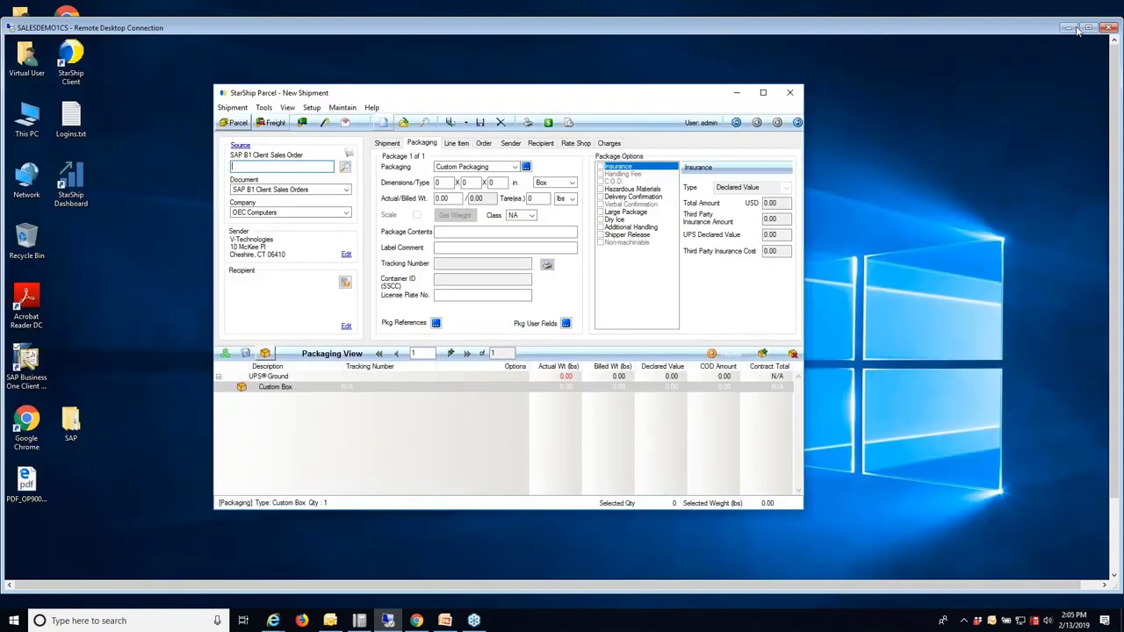
{"action": "left_click", "coordinate": [1073, 31]}
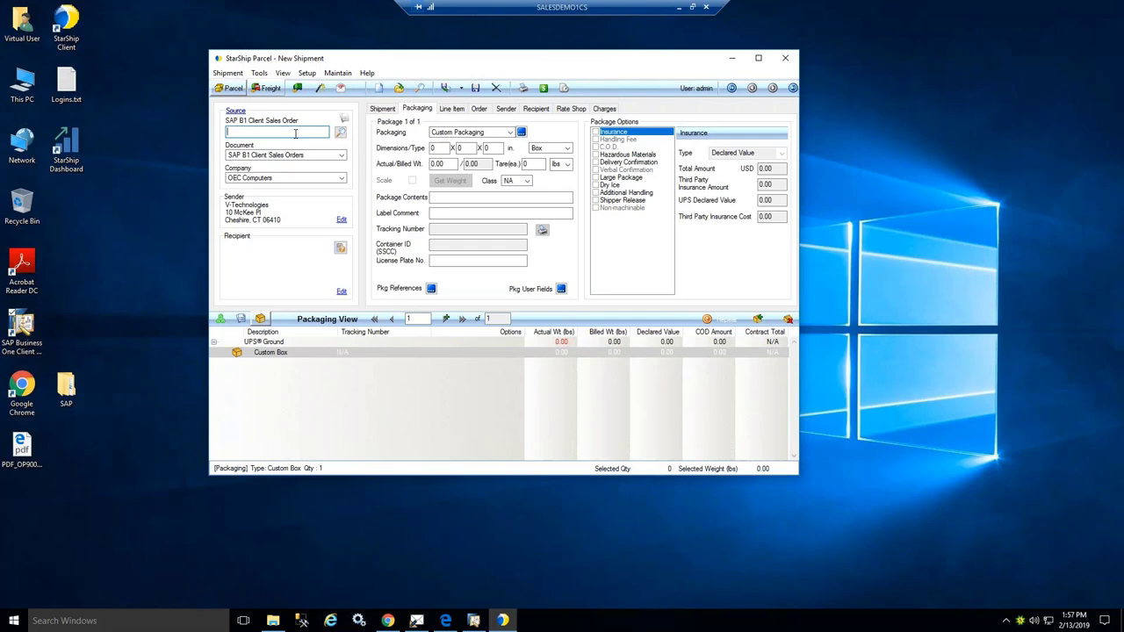
Examine the column choices and filter fields available in the SAP B1 client sales orders search, and cancel the search
{"action": "left_click", "coordinate": [341, 132]}
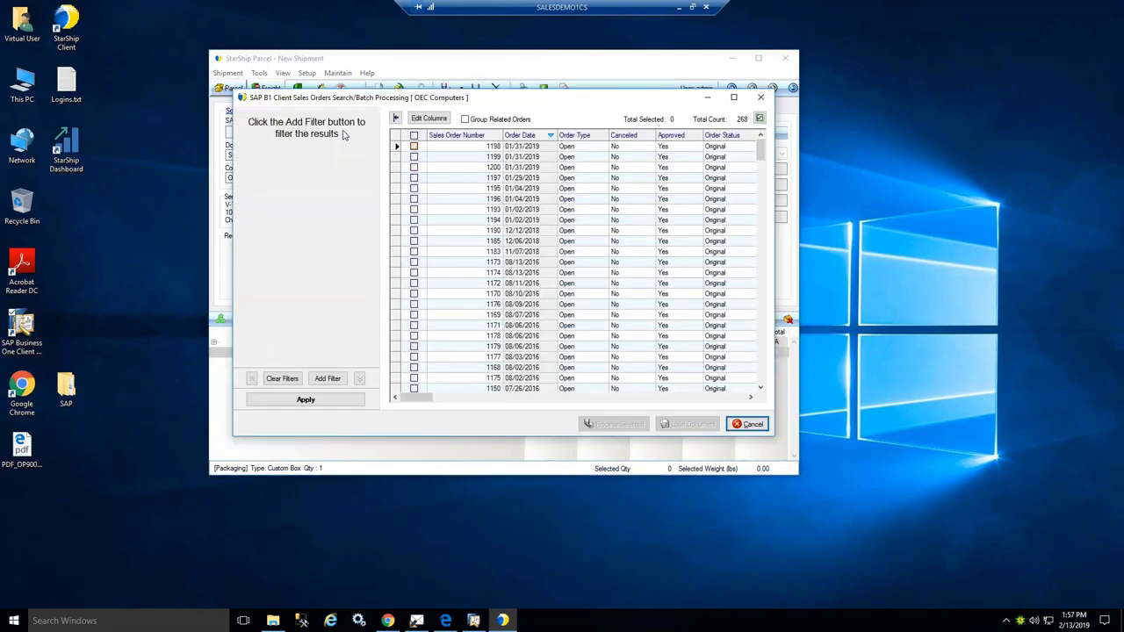
{"action": "left_click", "coordinate": [428, 118]}
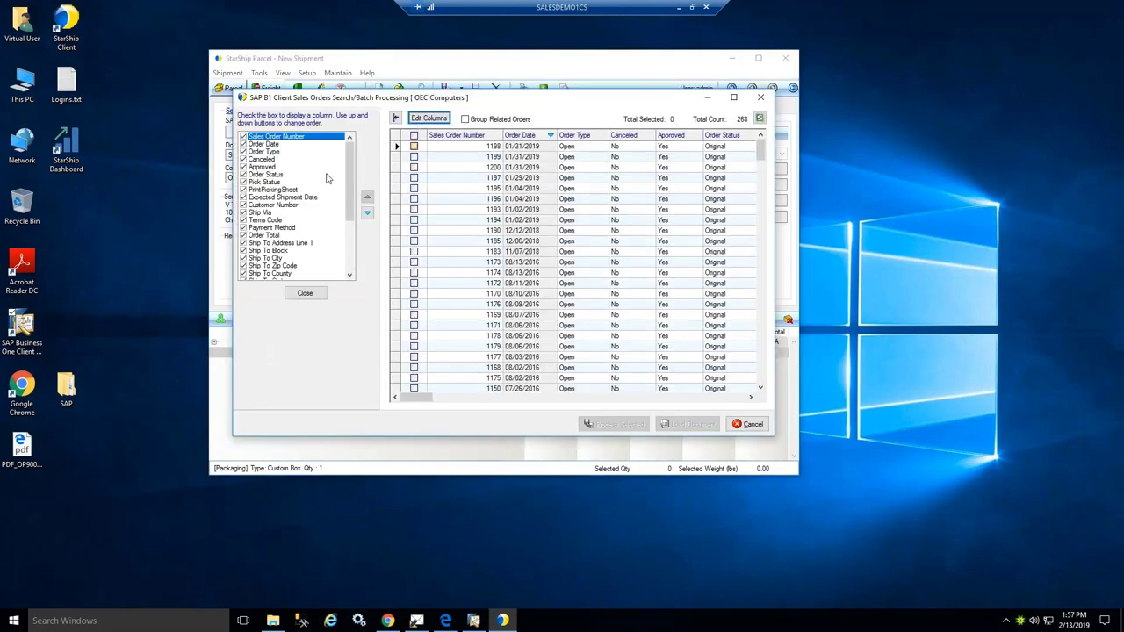
{"action": "left_click", "coordinate": [304, 294]}
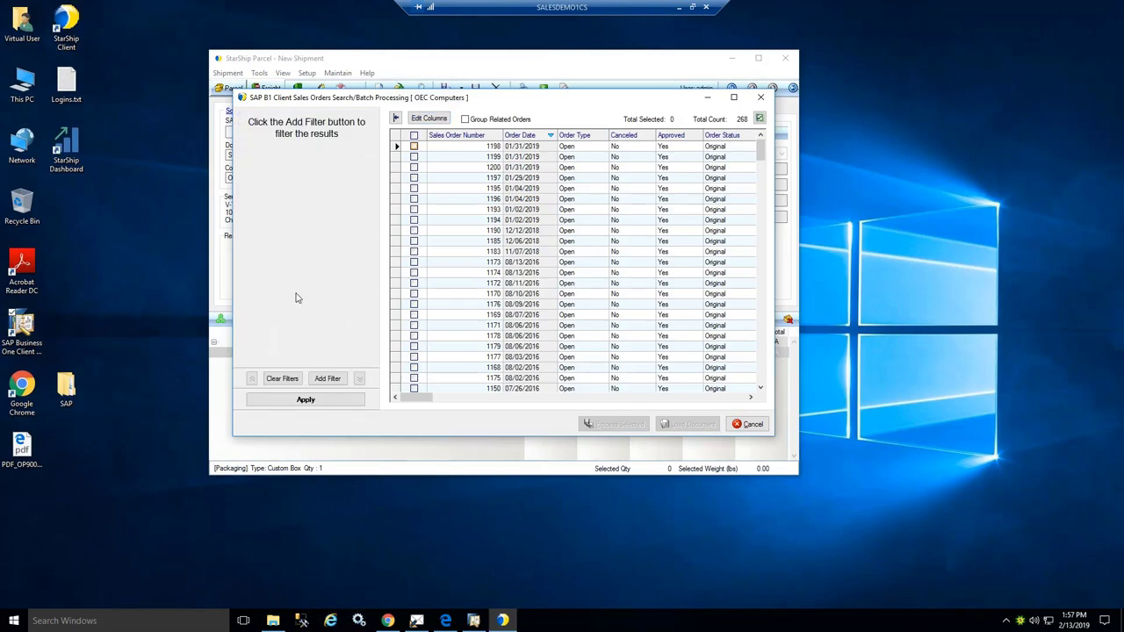
{"action": "left_click", "coordinate": [322, 378]}
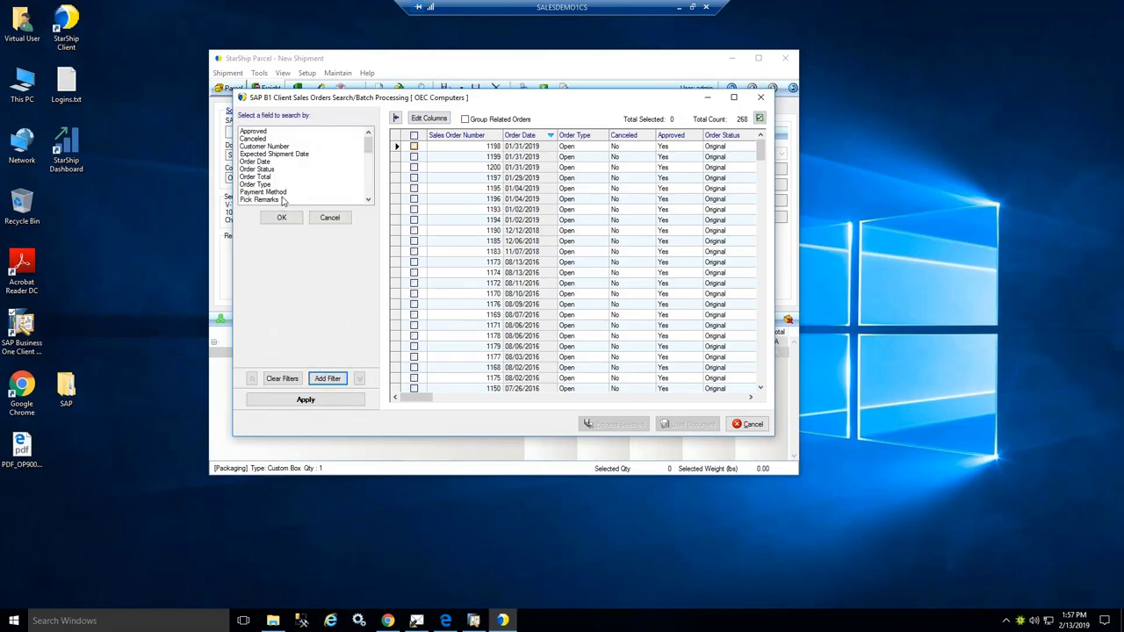
{"action": "left_click", "coordinate": [746, 426]}
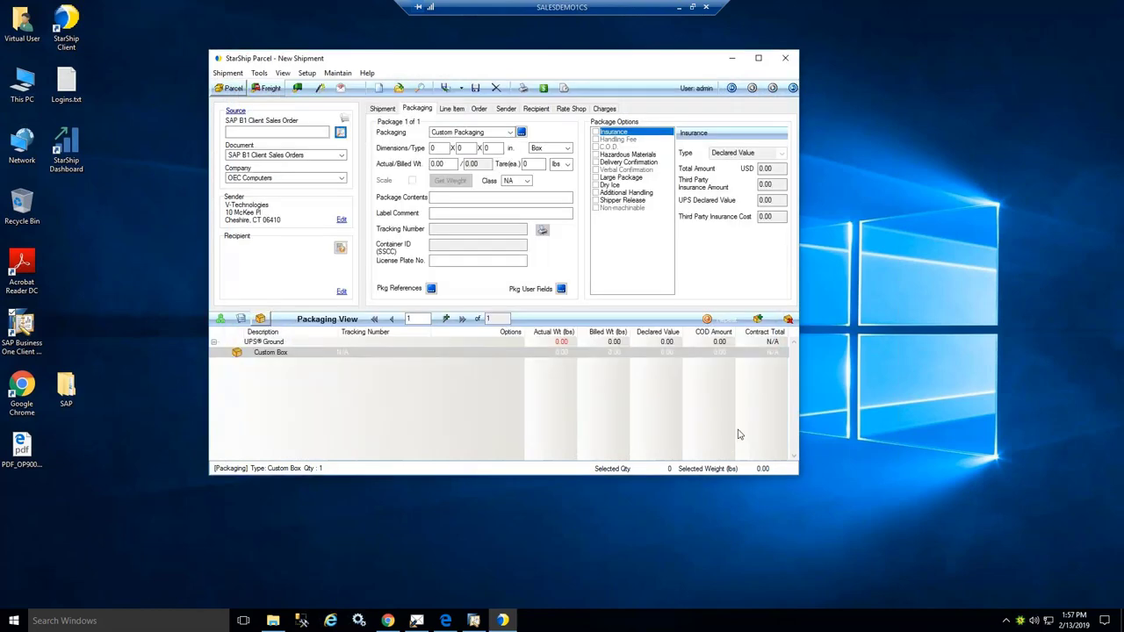
Load the sales order into the new parcel shipment by entering its order number as the source document
{"action": "left_click", "coordinate": [269, 132]}
{"action": "type", "text": "1199"}
{"action": "key", "text": "Return"}
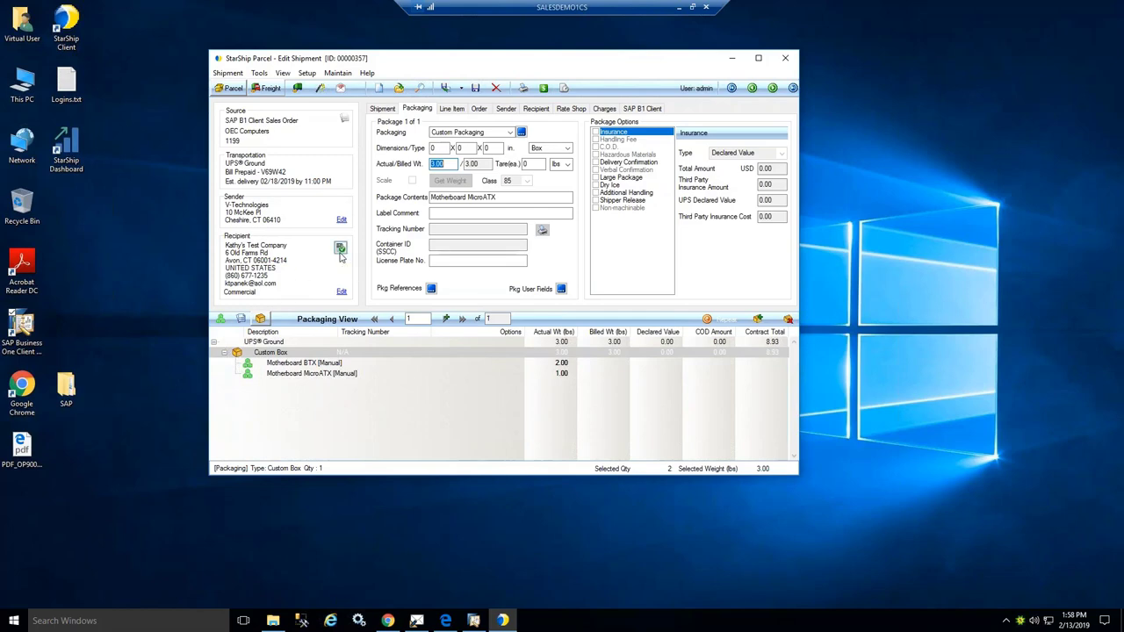
Review the shipment's recipient details, the items packed in the custom box, and the list of maintained packaging types
{"action": "left_click", "coordinate": [537, 109]}
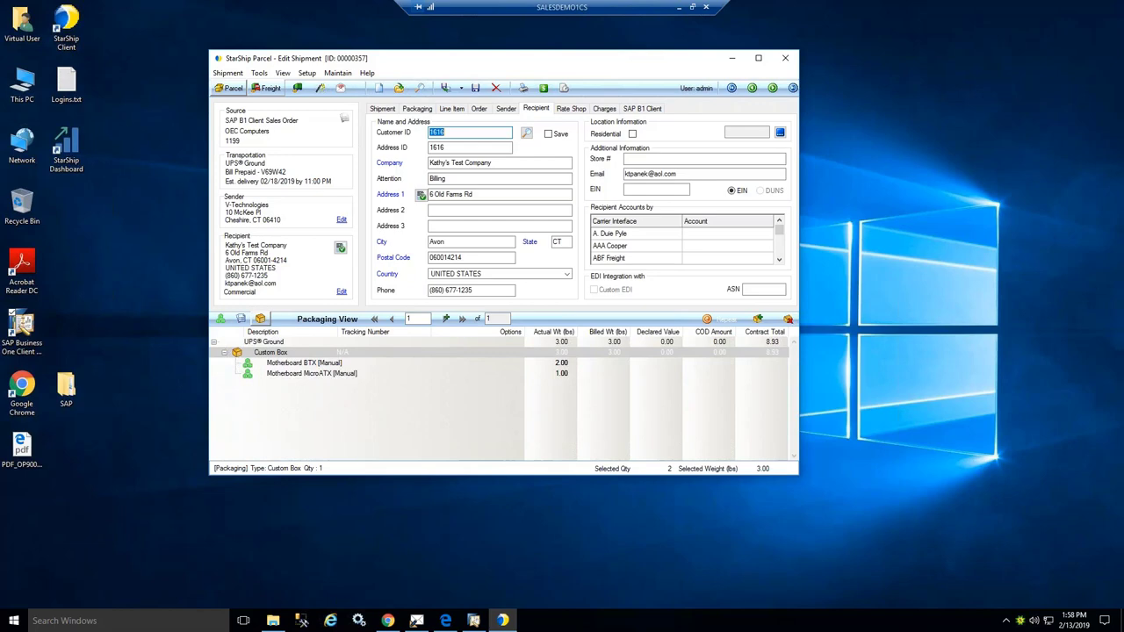
{"action": "left_click", "coordinate": [416, 109]}
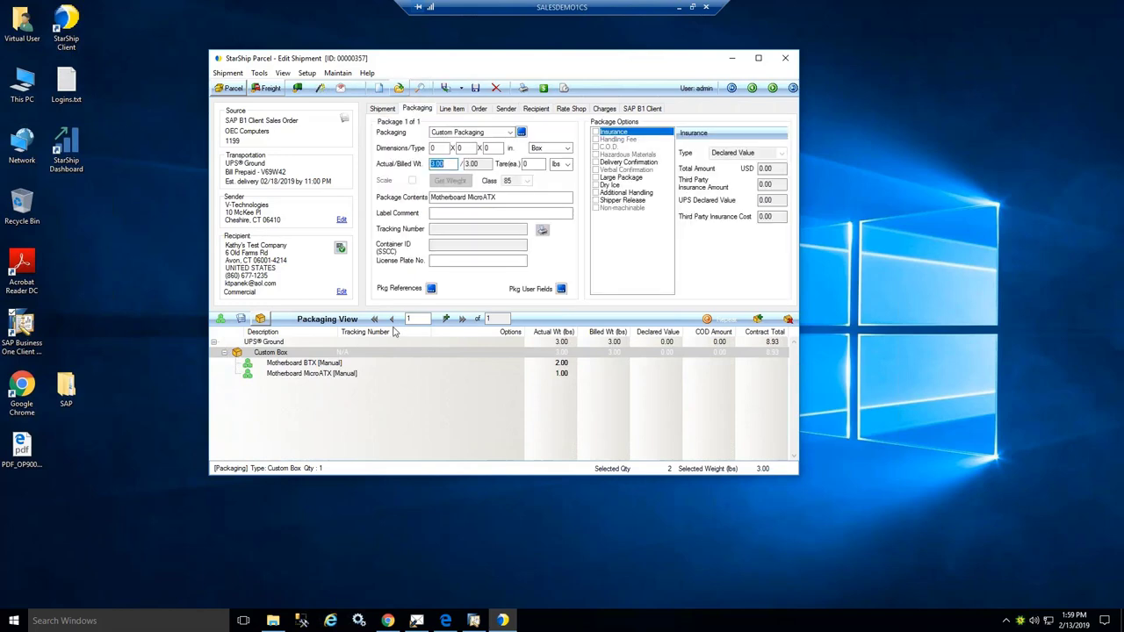
{"action": "right_click", "coordinate": [260, 355]}
{"action": "left_click", "coordinate": [279, 359]}
{"action": "left_click", "coordinate": [521, 133]}
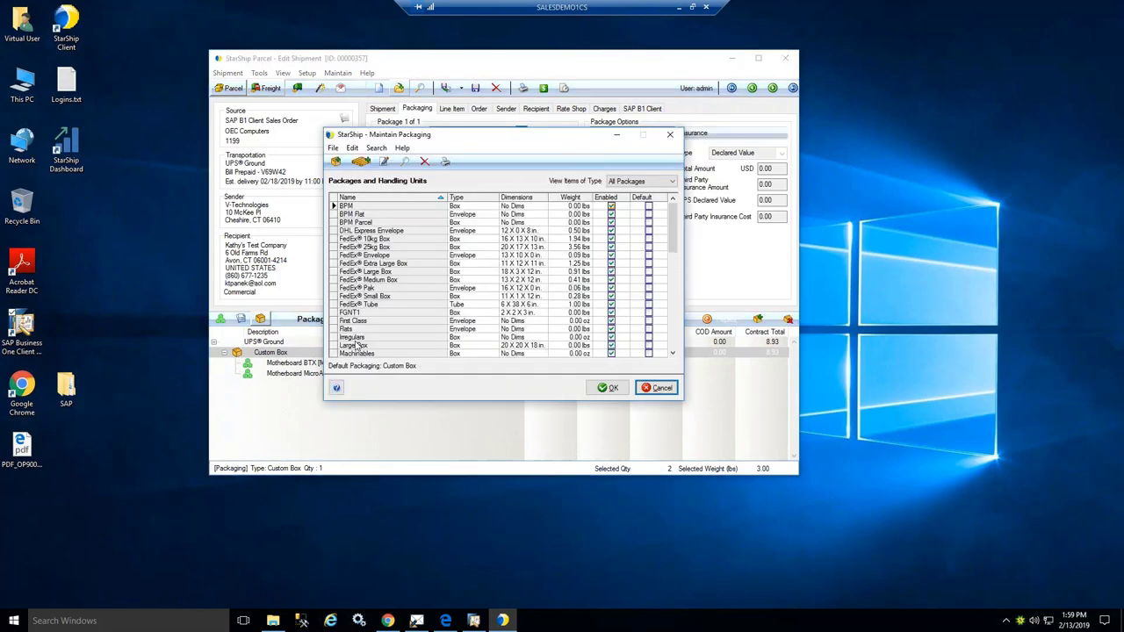
{"action": "left_click", "coordinate": [661, 392]}
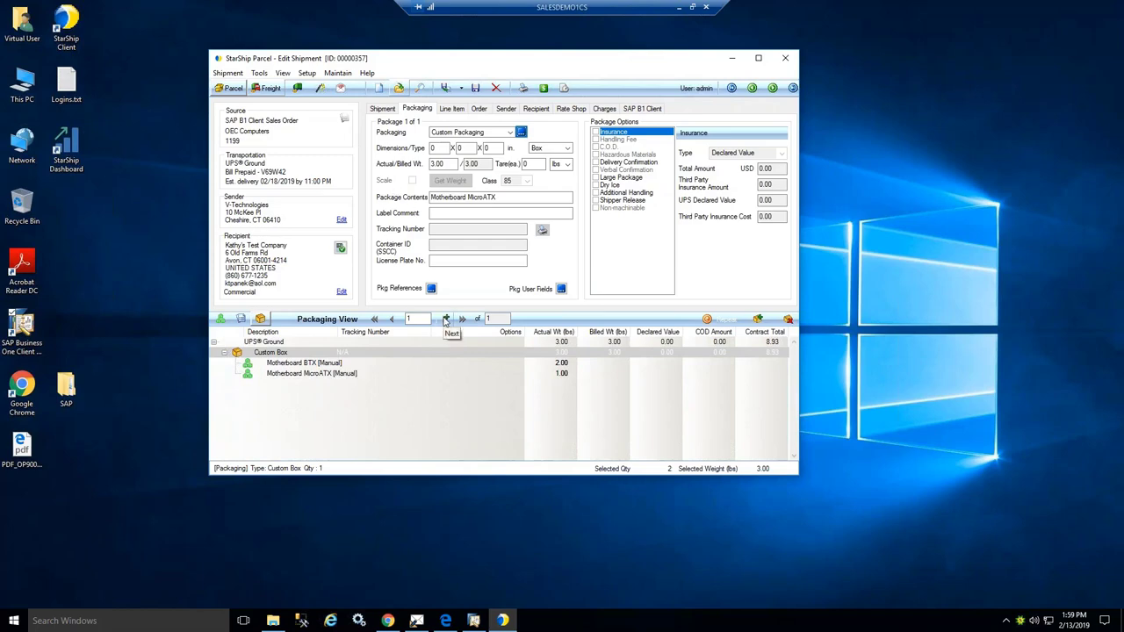
Add a second custom box to the shipment and move the Motherboard MicroATX item into it
{"action": "left_click", "coordinate": [446, 320]}
{"action": "left_click", "coordinate": [446, 320]}
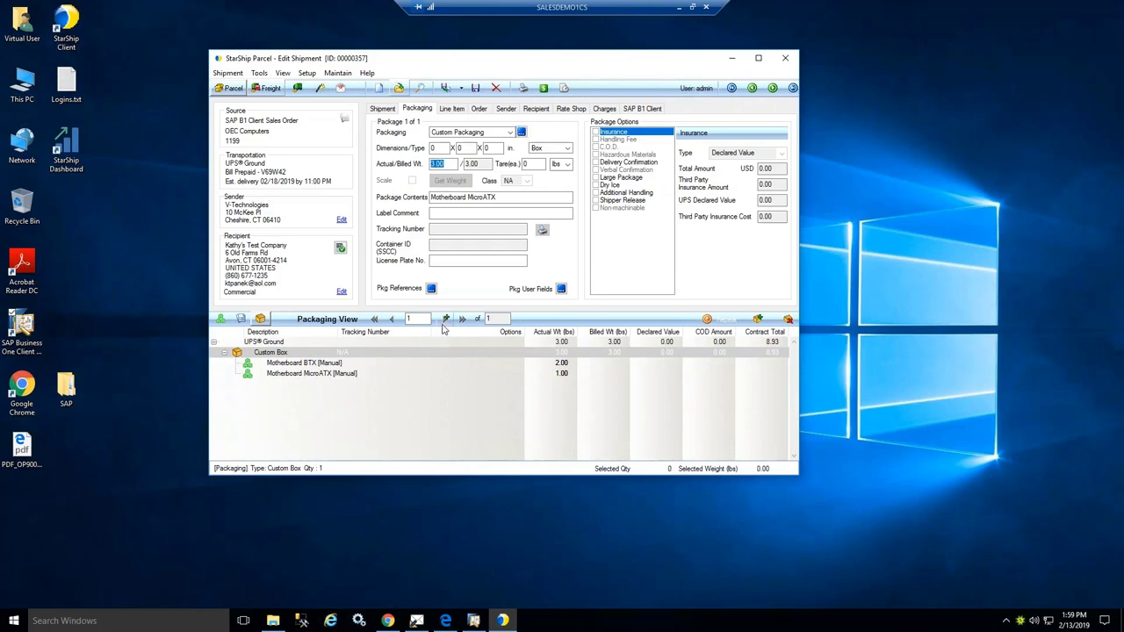
{"action": "left_click", "coordinate": [723, 323]}
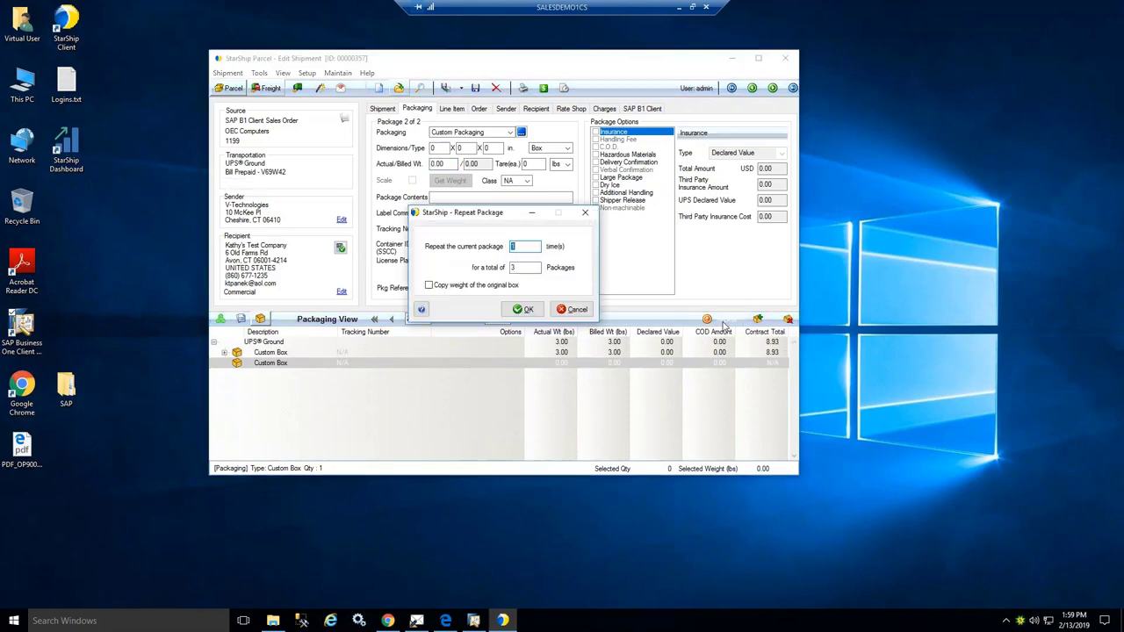
{"action": "left_click", "coordinate": [576, 310]}
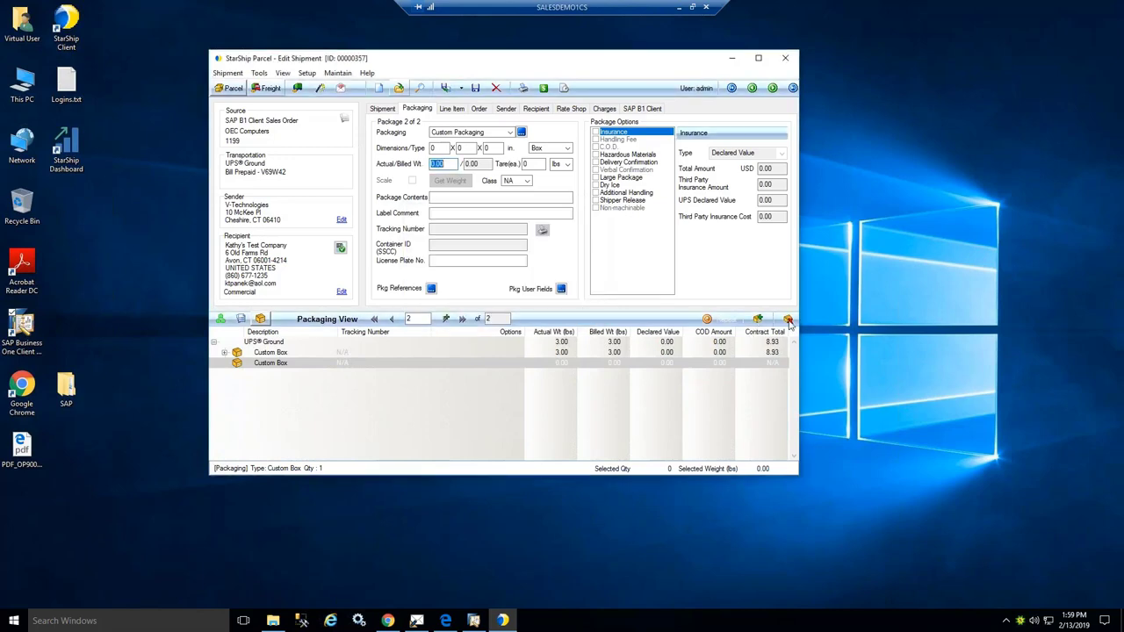
{"action": "right_click", "coordinate": [268, 355]}
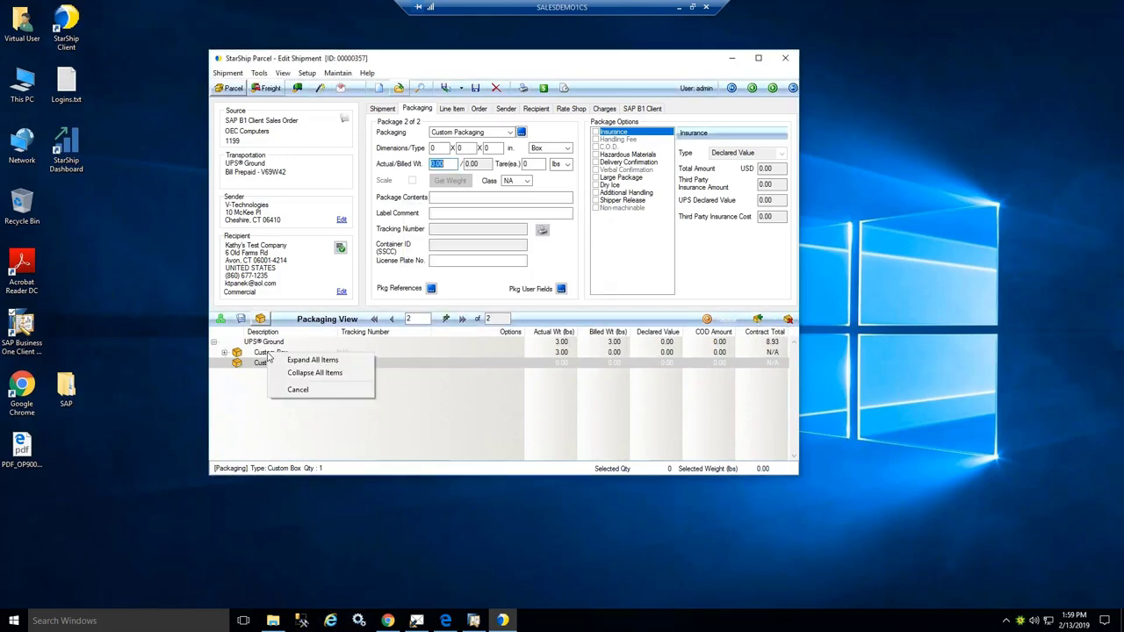
{"action": "left_click", "coordinate": [276, 361]}
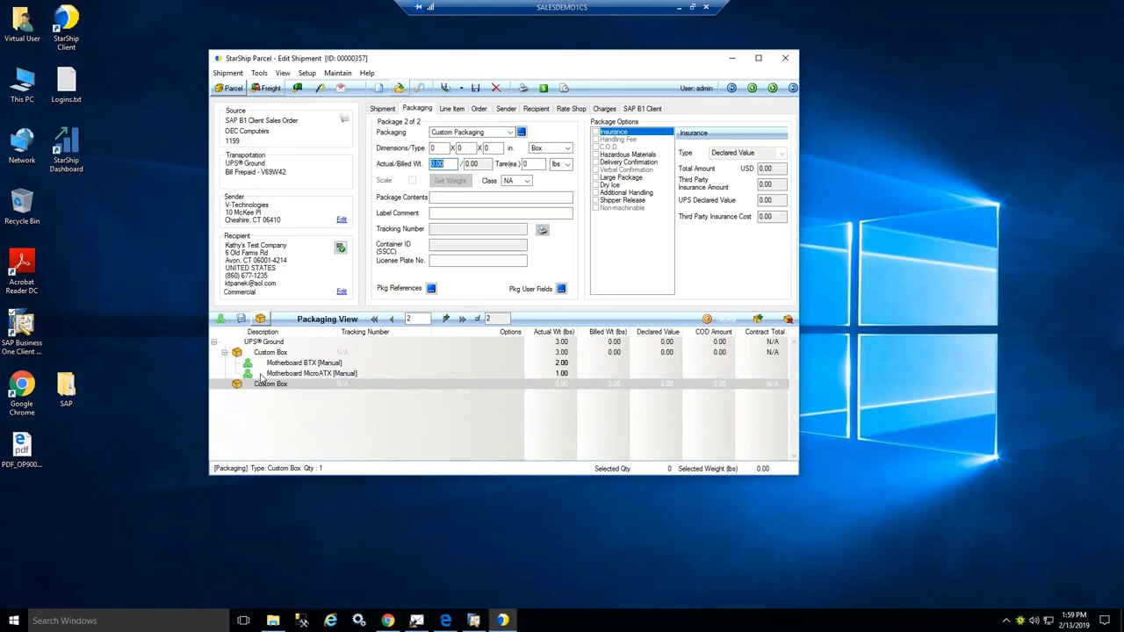
{"action": "left_click_drag", "start_coordinate": [260, 378], "coordinate": [264, 392]}
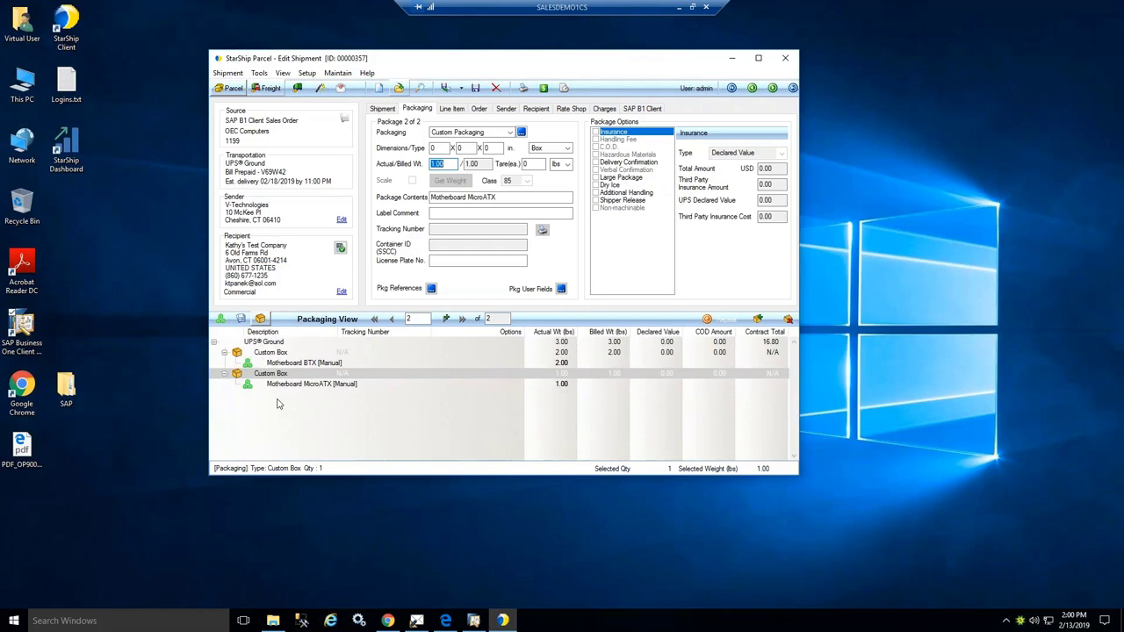
Examine the shipment's UPS Ground transportation settings and compare the parcel carrier quotes in Rate Shop
{"action": "left_click", "coordinate": [390, 109]}
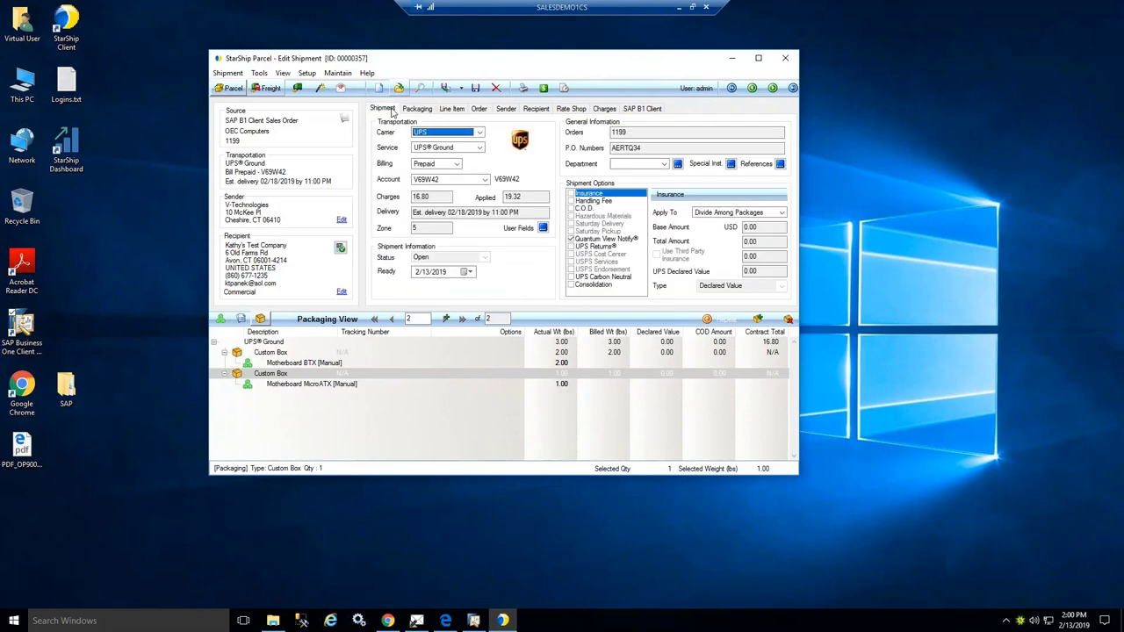
{"action": "left_click", "coordinate": [571, 109]}
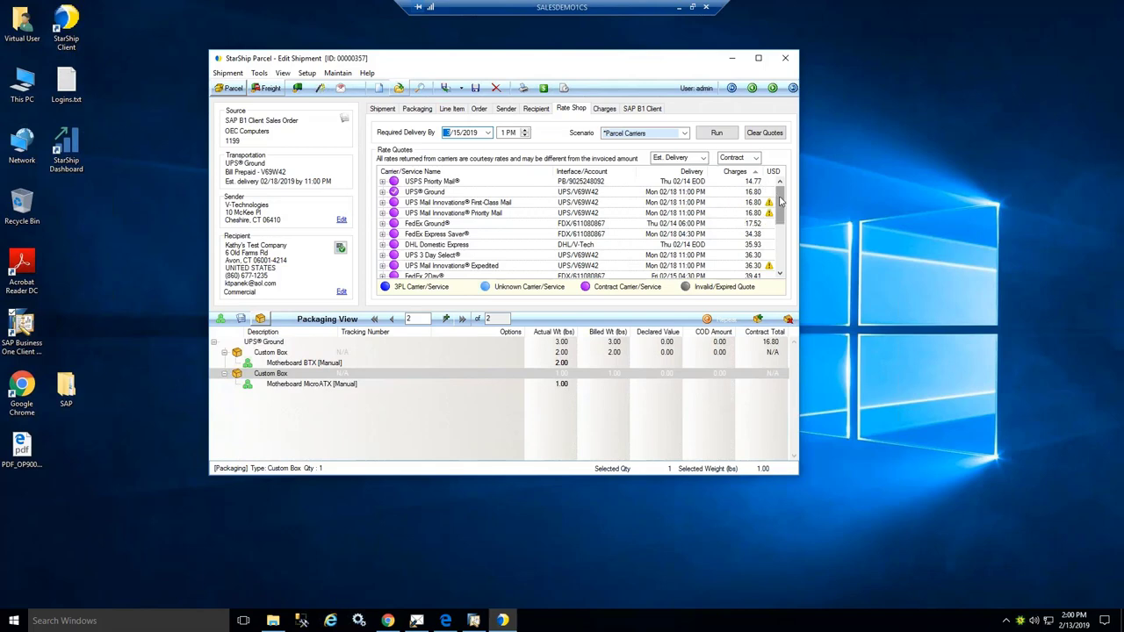
{"action": "mouse_move", "coordinate": [780, 202]}
{"action": "left_mouse_down"}
{"action": "mouse_move", "coordinate": [784, 252]}
{"action": "mouse_move", "coordinate": [781, 188]}
{"action": "left_mouse_up"}
Ship and process the shipment, and view and close the combined label and packing list of both packages
{"action": "left_click", "coordinate": [226, 73]}
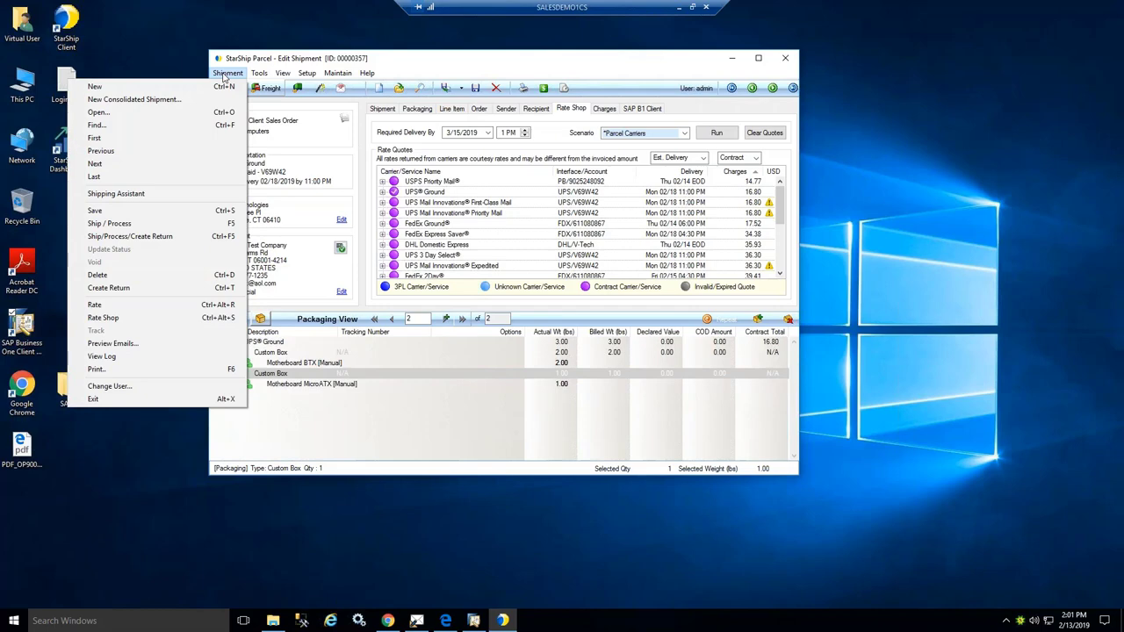
{"action": "left_click", "coordinate": [352, 81]}
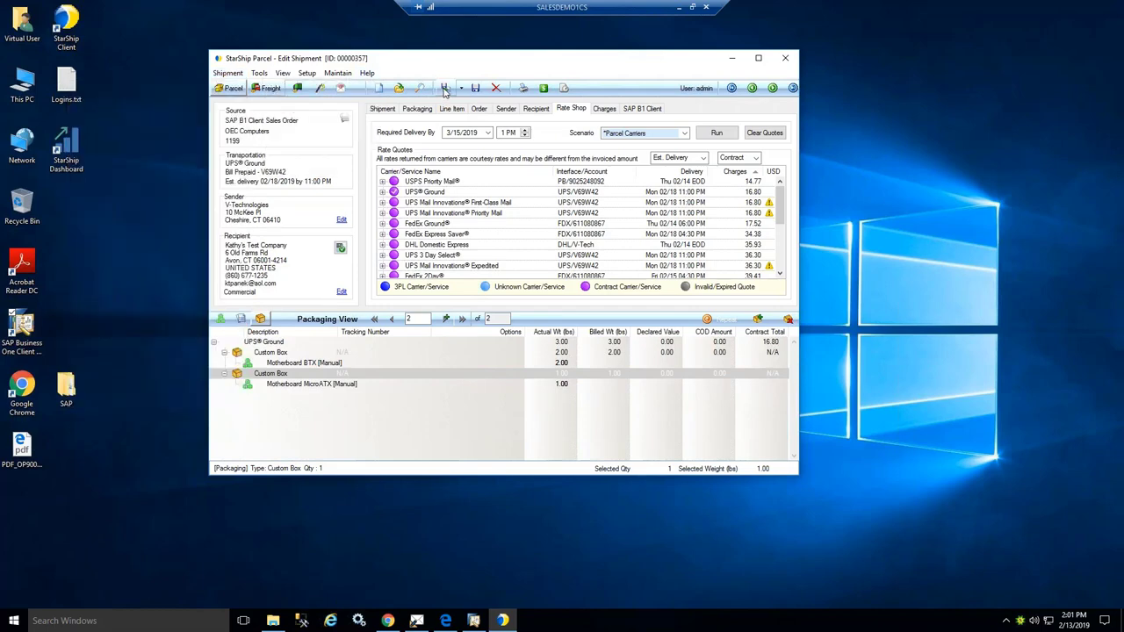
{"action": "left_click", "coordinate": [445, 90]}
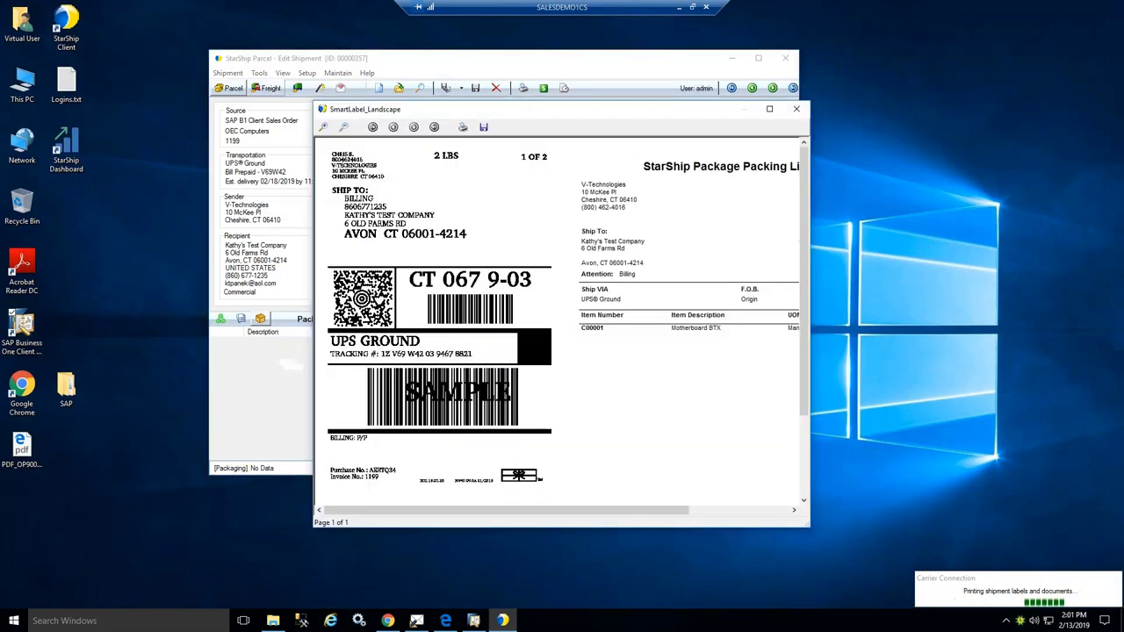
{"action": "left_click", "coordinate": [769, 111]}
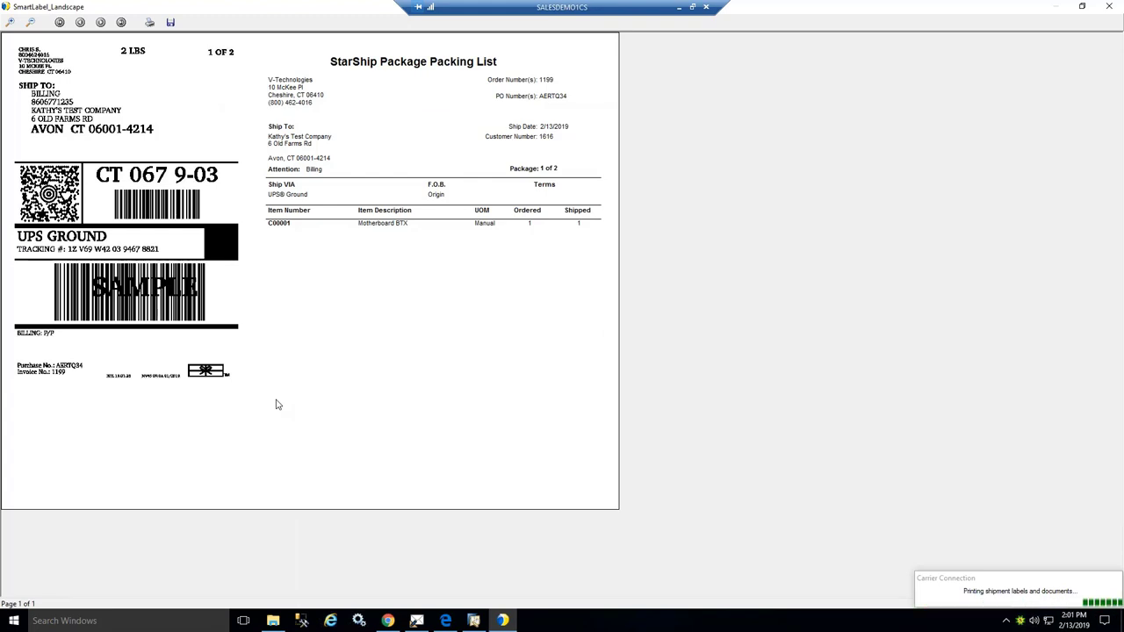
{"action": "left_click", "coordinate": [1109, 6]}
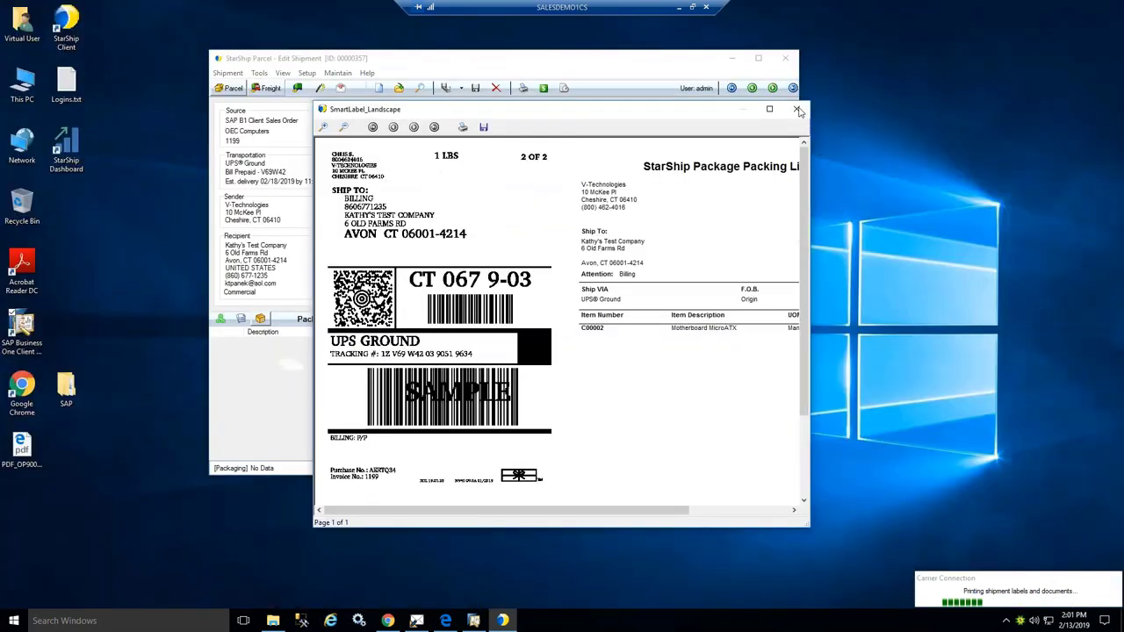
{"action": "left_click", "coordinate": [797, 110]}
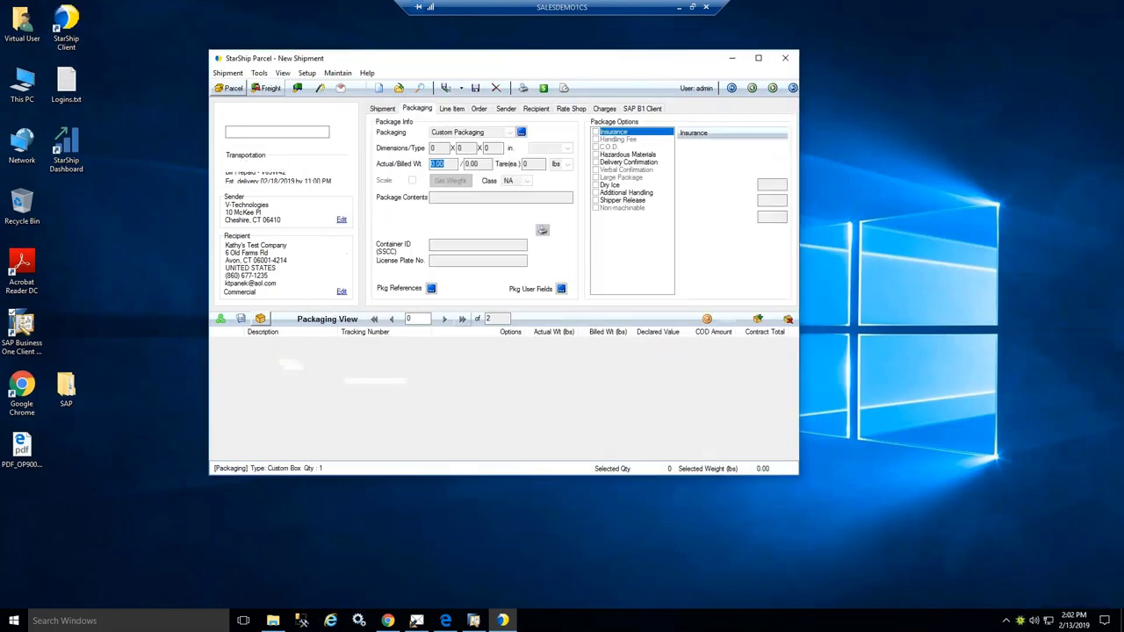
Minimize the shipping window, switch to SAP Business One, and close the outdated Open Items List
{"action": "left_click", "coordinate": [733, 59]}
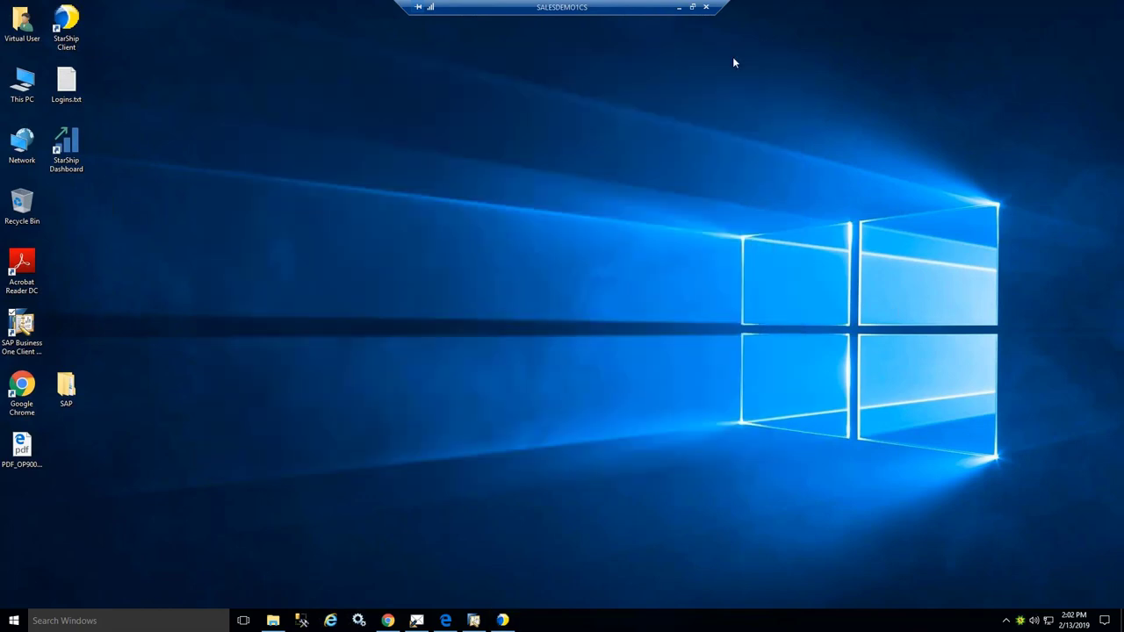
{"action": "left_click", "coordinate": [473, 621]}
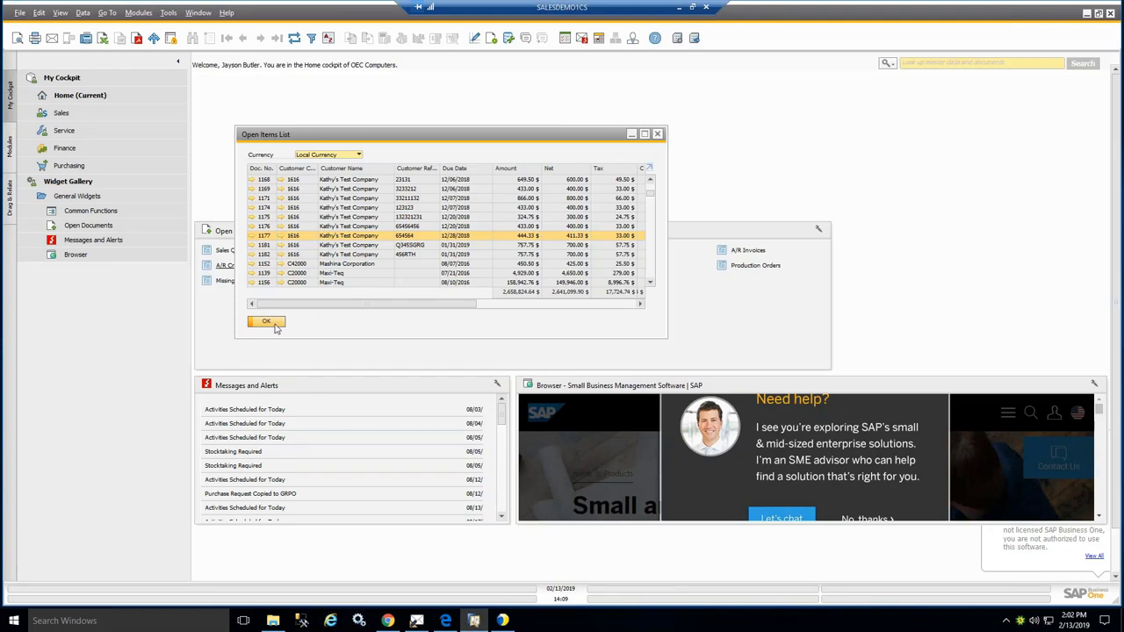
{"action": "left_click", "coordinate": [267, 322]}
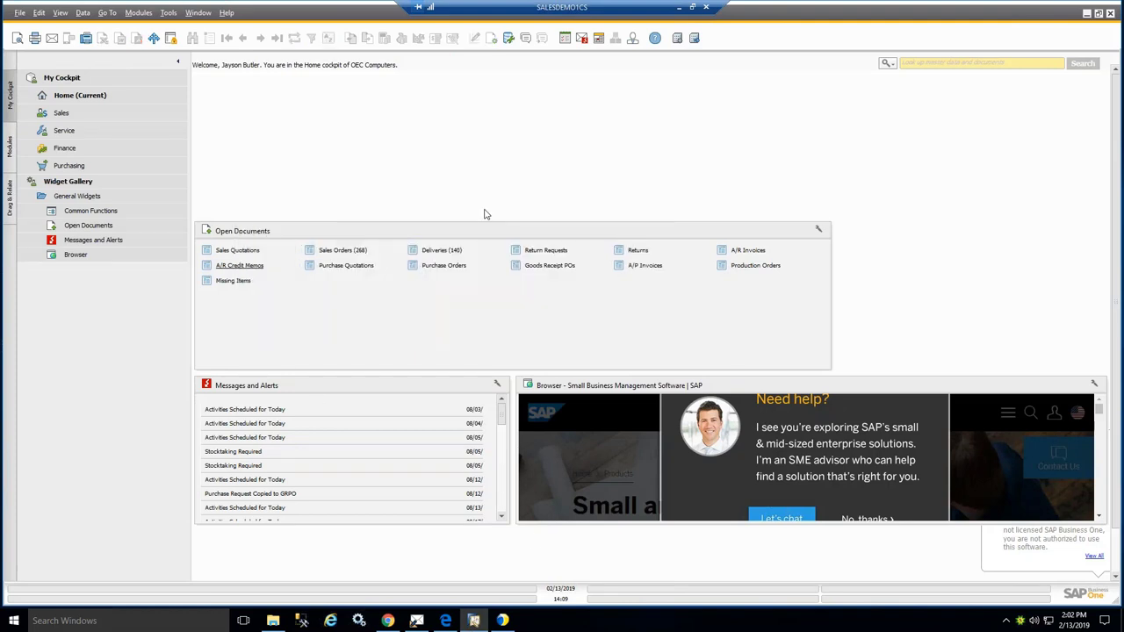
List the open deliveries and open the test company's delivery dated 02/13/2019 with an amount of 777.07
{"action": "left_click", "coordinate": [445, 254]}
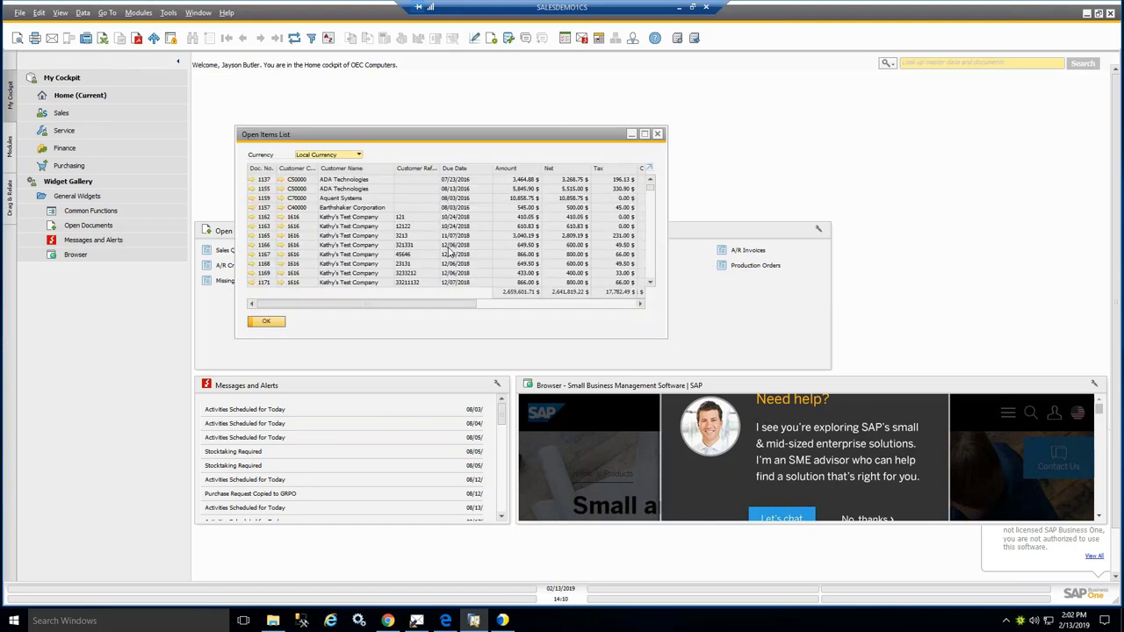
{"action": "left_click", "coordinate": [650, 286]}
{"action": "left_click", "coordinate": [651, 285]}
{"action": "left_click", "coordinate": [651, 285]}
{"action": "left_click", "coordinate": [651, 285]}
{"action": "left_click", "coordinate": [651, 285]}
{"action": "left_click", "coordinate": [651, 285]}
{"action": "left_click", "coordinate": [650, 285]}
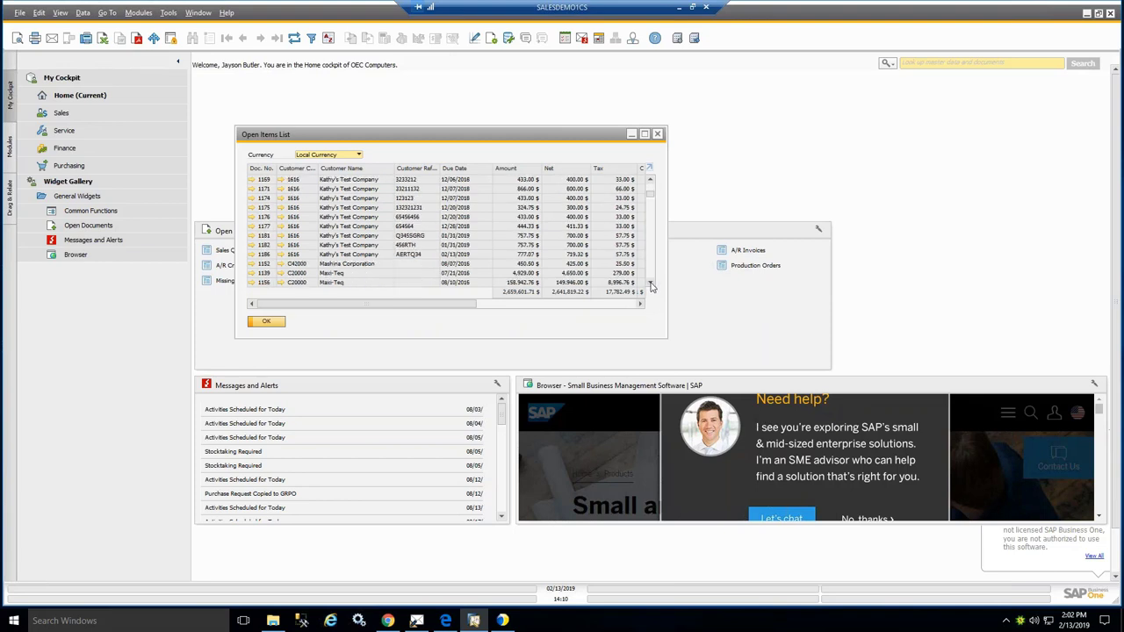
{"action": "left_click", "coordinate": [252, 256]}
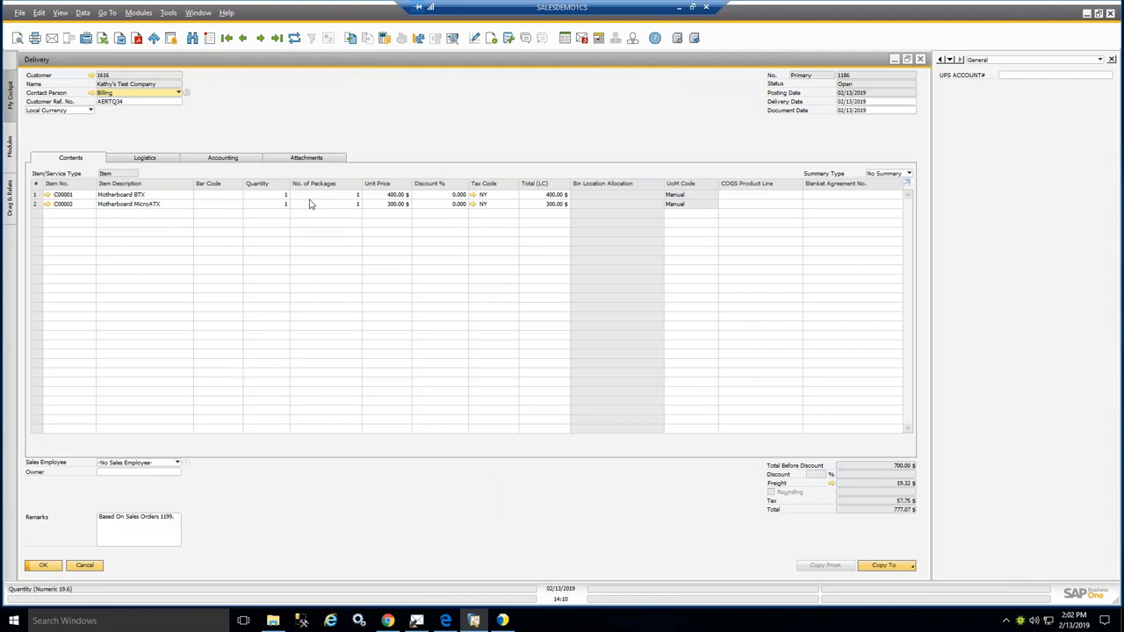
View the delivery's logistics details and open its packing slip to check the packages
{"action": "left_click", "coordinate": [141, 160]}
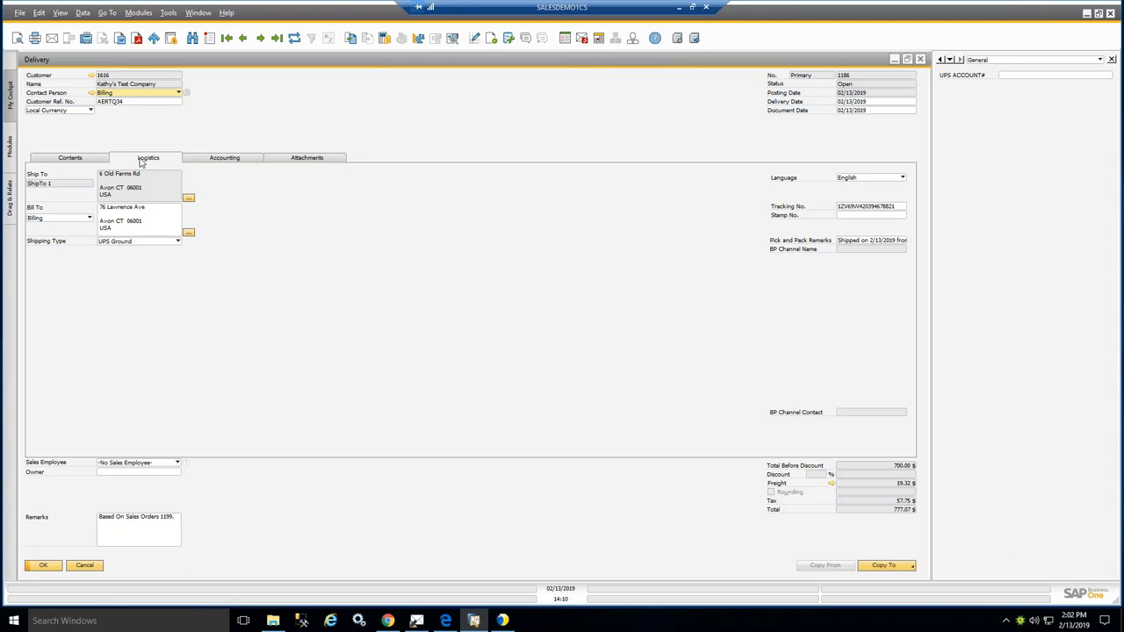
{"action": "right_click", "coordinate": [323, 213]}
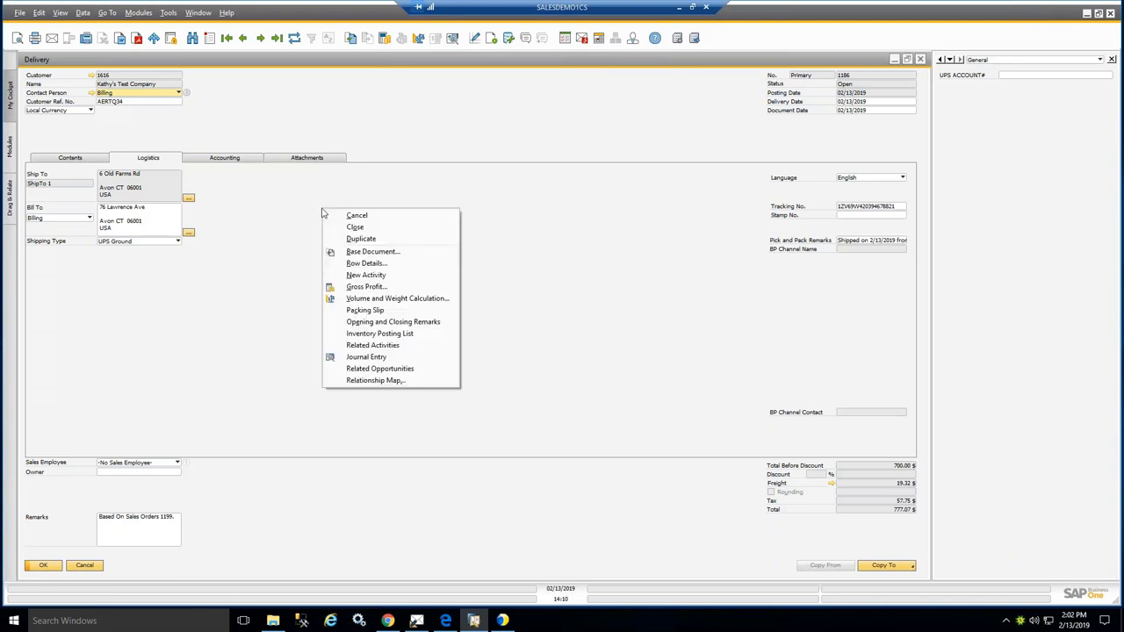
{"action": "left_click", "coordinate": [364, 310]}
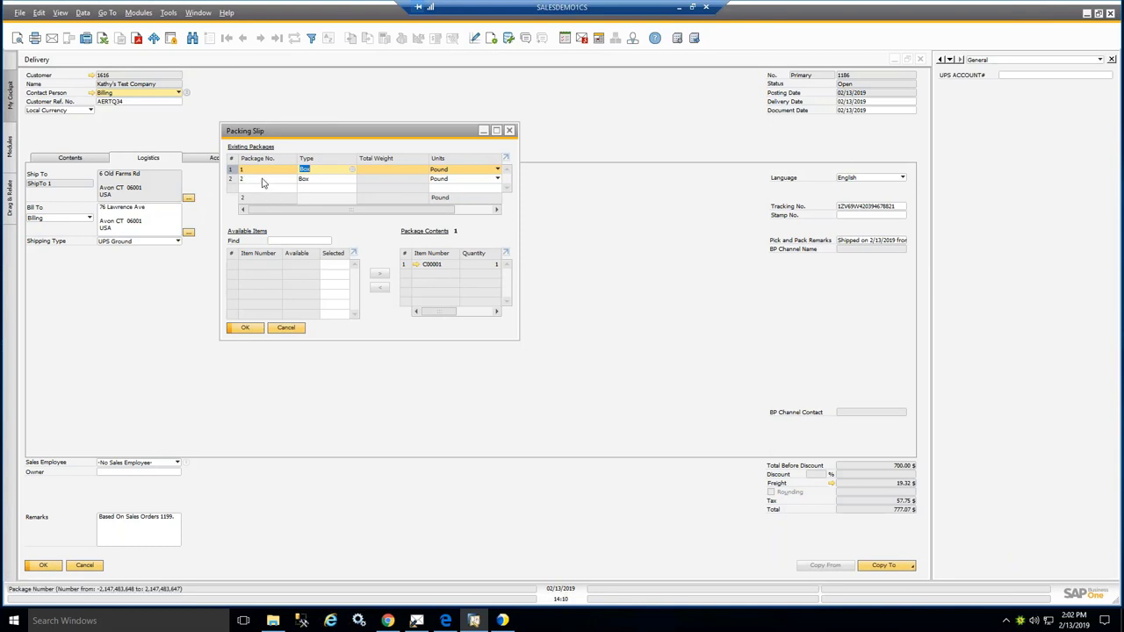
Check the contents of the second package in the packing slip, and close the packing slip and the delivery
{"action": "left_click", "coordinate": [262, 182]}
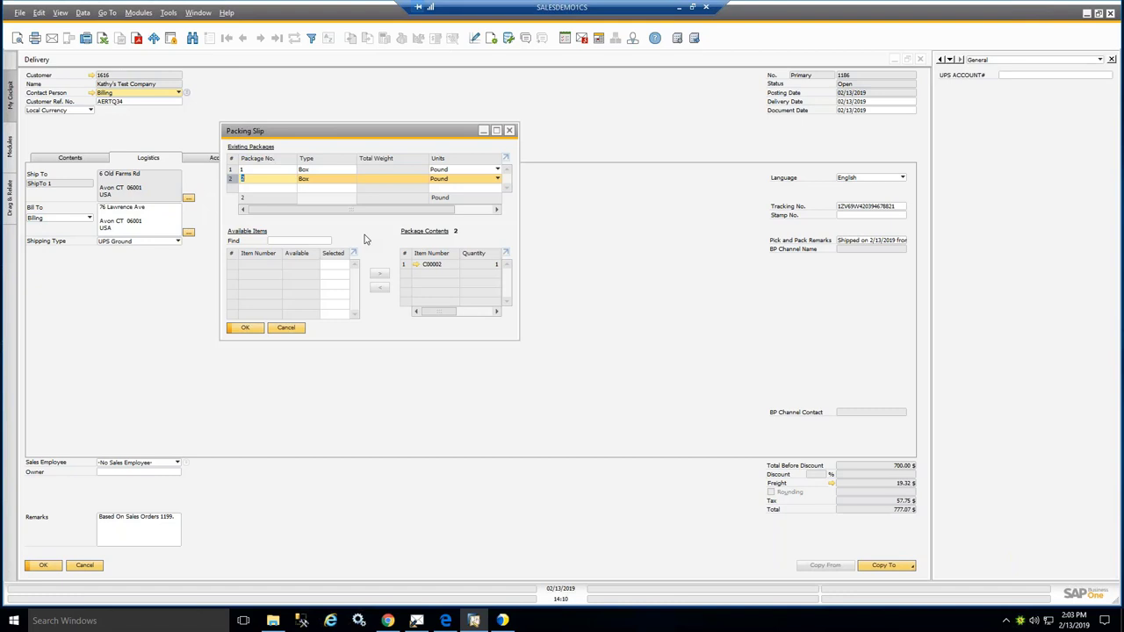
{"action": "left_click", "coordinate": [246, 329]}
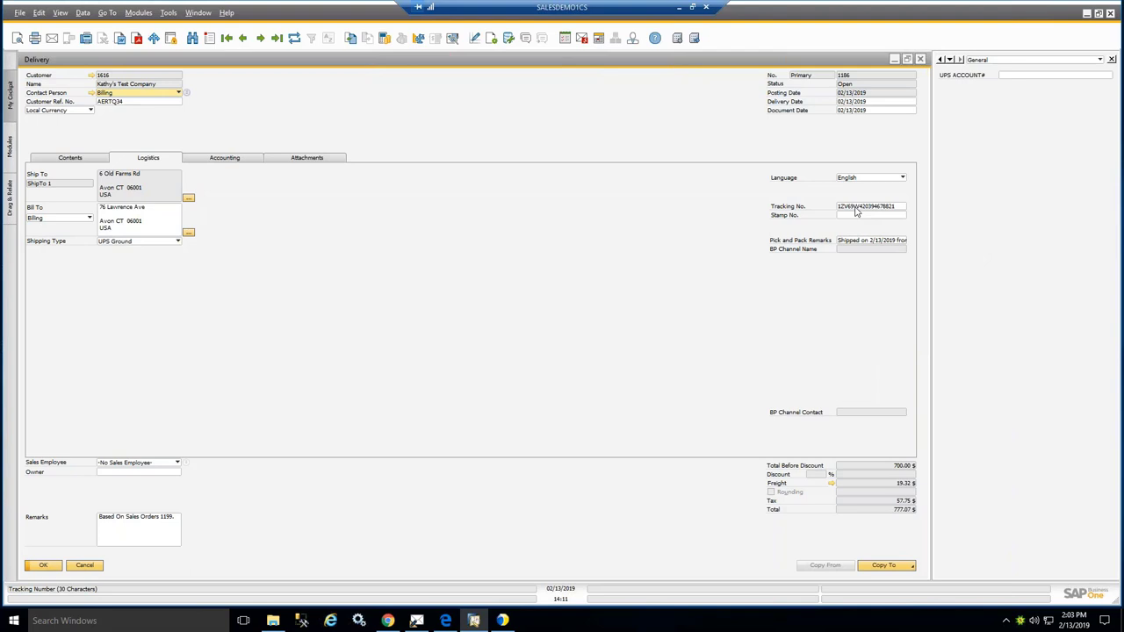
{"action": "left_click", "coordinate": [39, 566]}
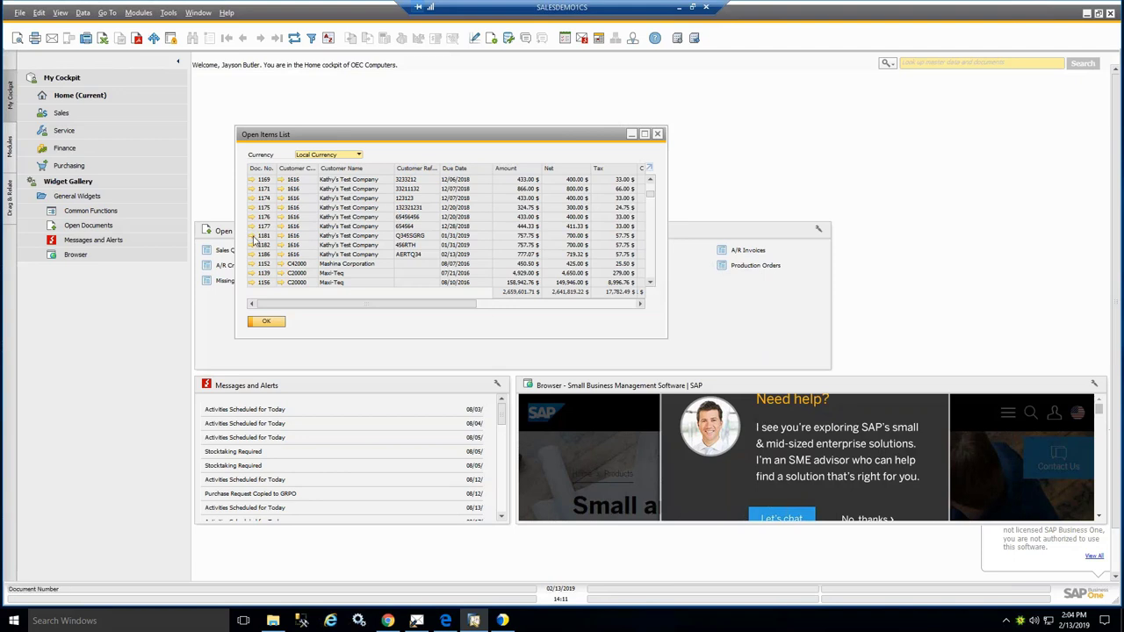
Open the first of the test company's two deliveries dated 01/31/2019, check its logistics details and packing slip, and close it
{"action": "left_click", "coordinate": [252, 235]}
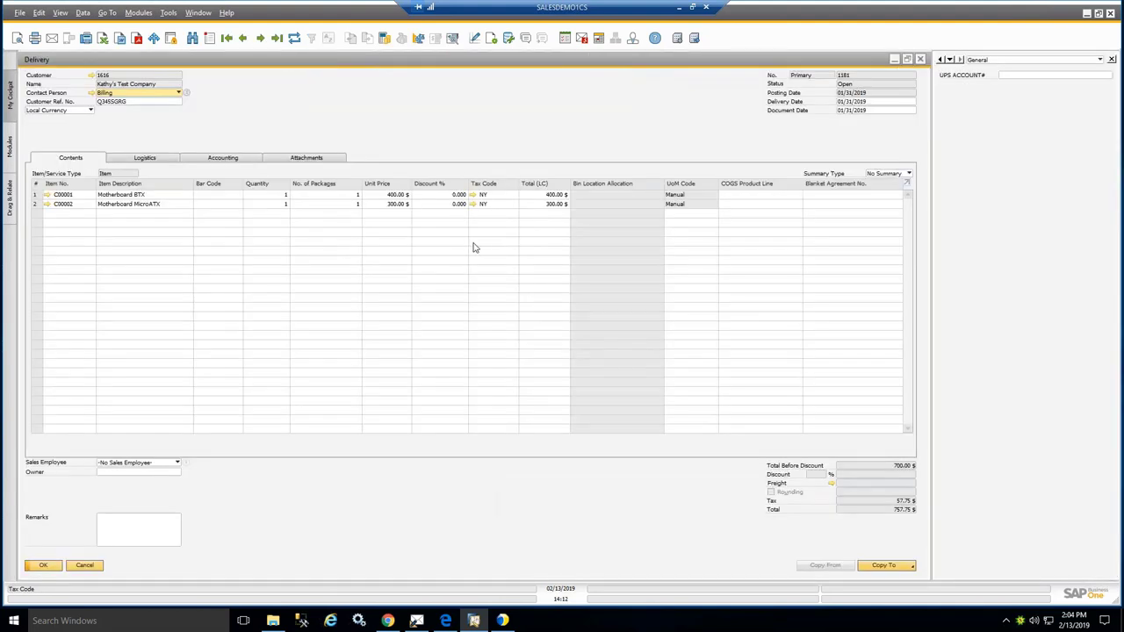
{"action": "left_click", "coordinate": [148, 159]}
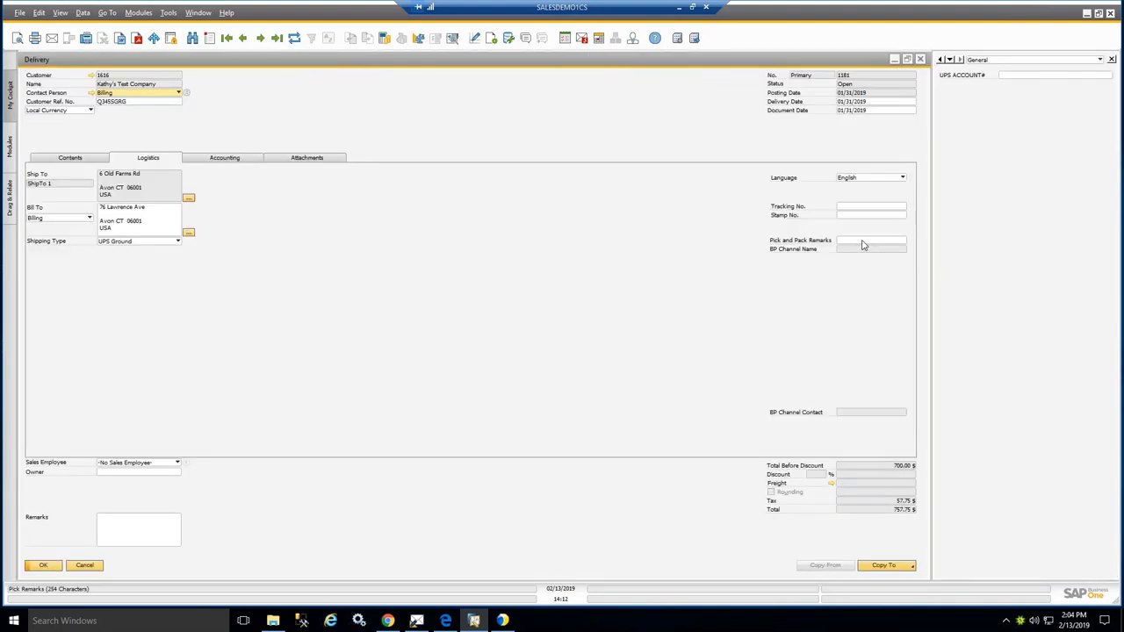
{"action": "right_click", "coordinate": [351, 246]}
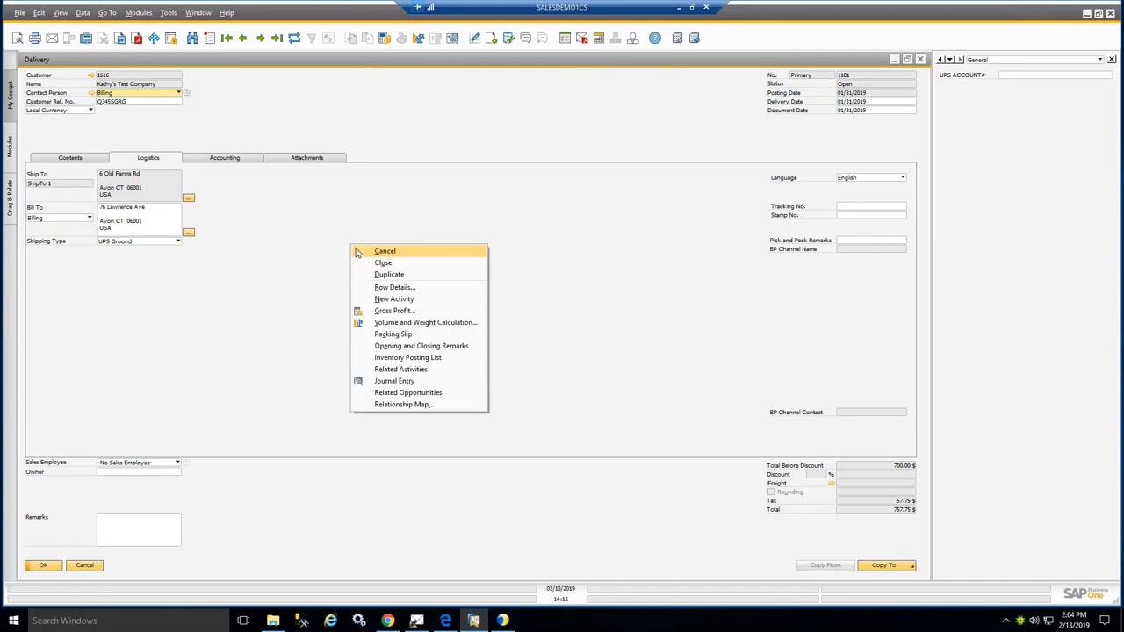
{"action": "left_click", "coordinate": [393, 337]}
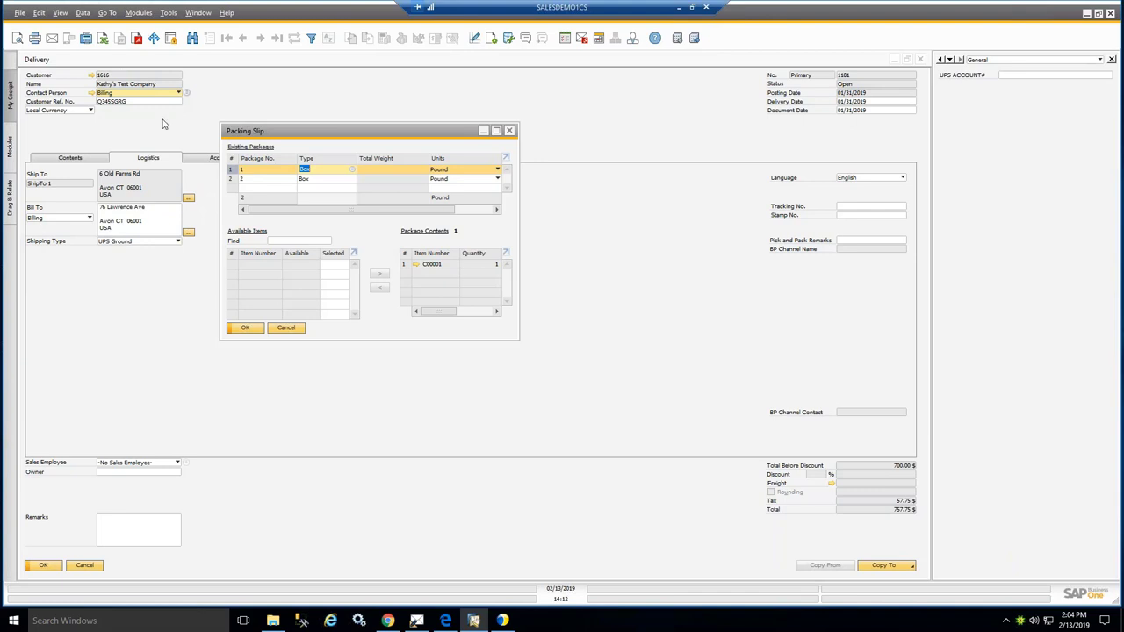
{"action": "left_click", "coordinate": [238, 331]}
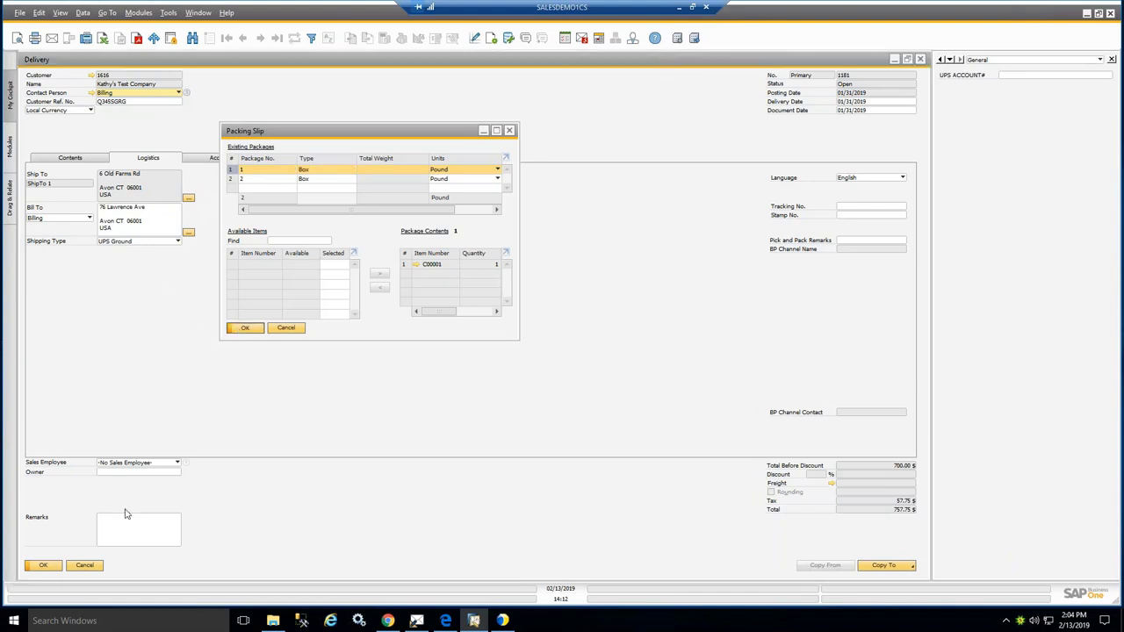
{"action": "left_click", "coordinate": [41, 565]}
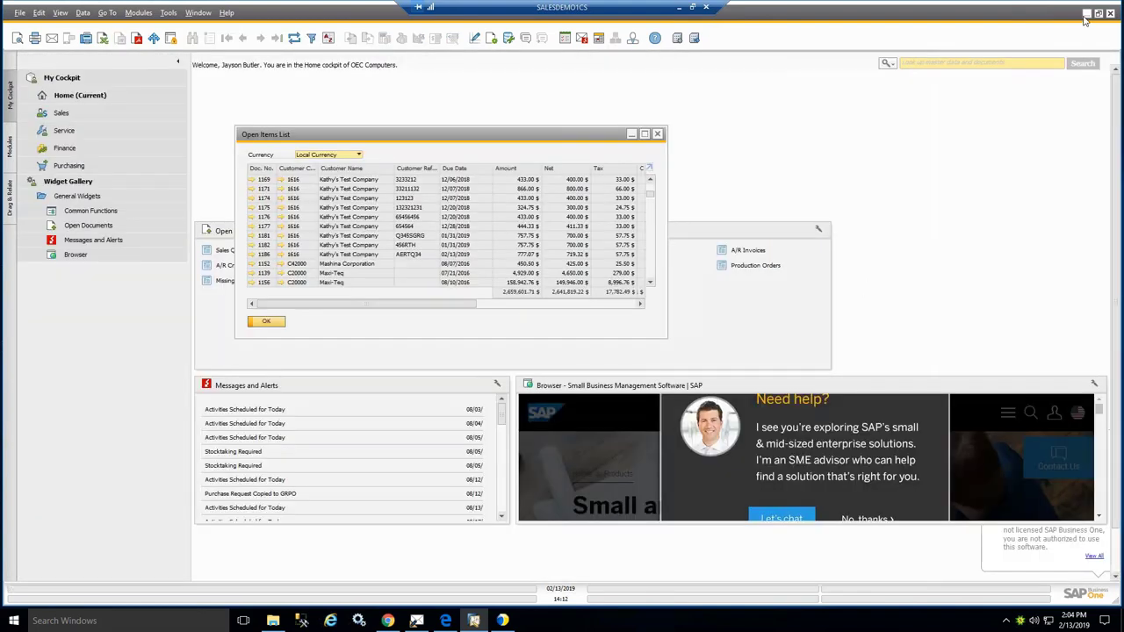
Switch to StarShip, set the source document to SAP B1 Client Deliveries, and load the same 01/31/2019 delivery by its document number
{"action": "left_click", "coordinate": [1087, 12]}
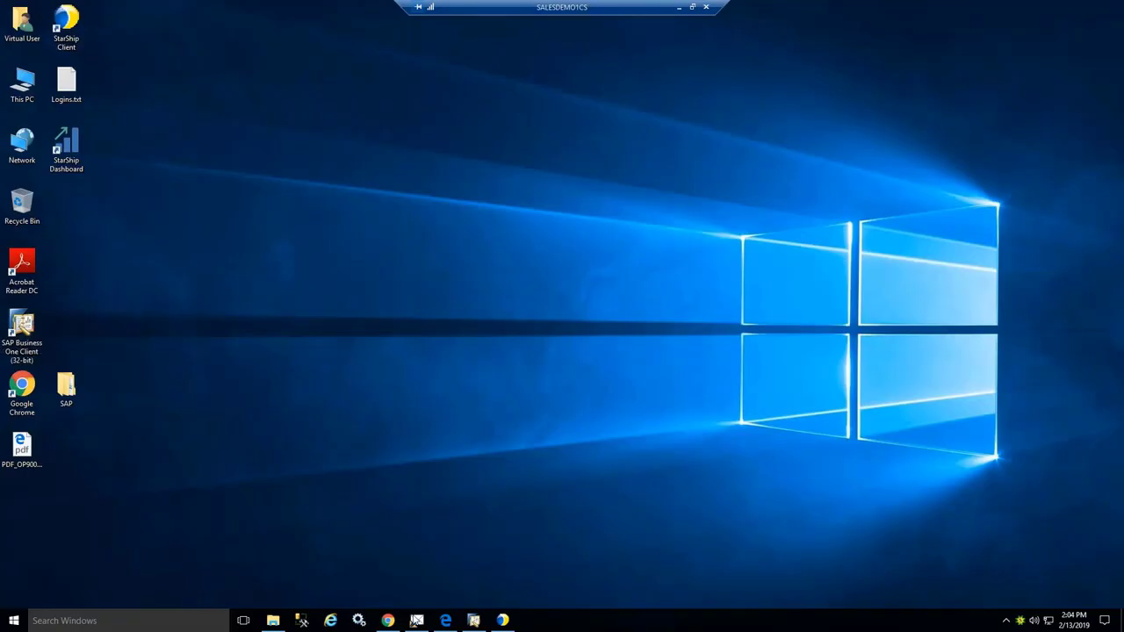
{"action": "left_click", "coordinate": [515, 624]}
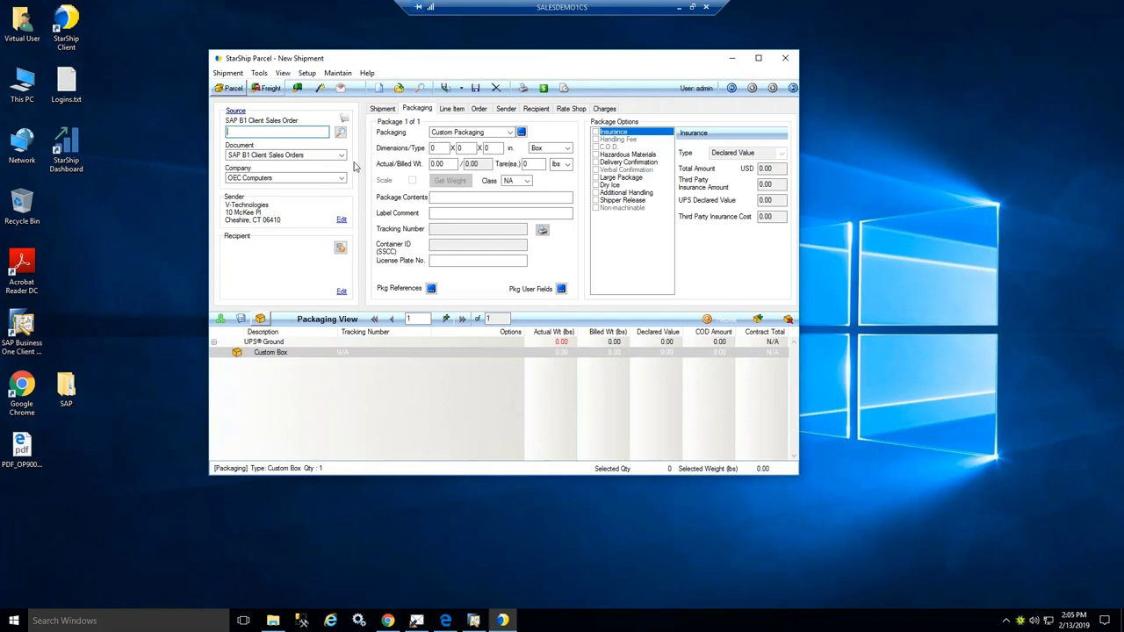
{"action": "left_click", "coordinate": [342, 156]}
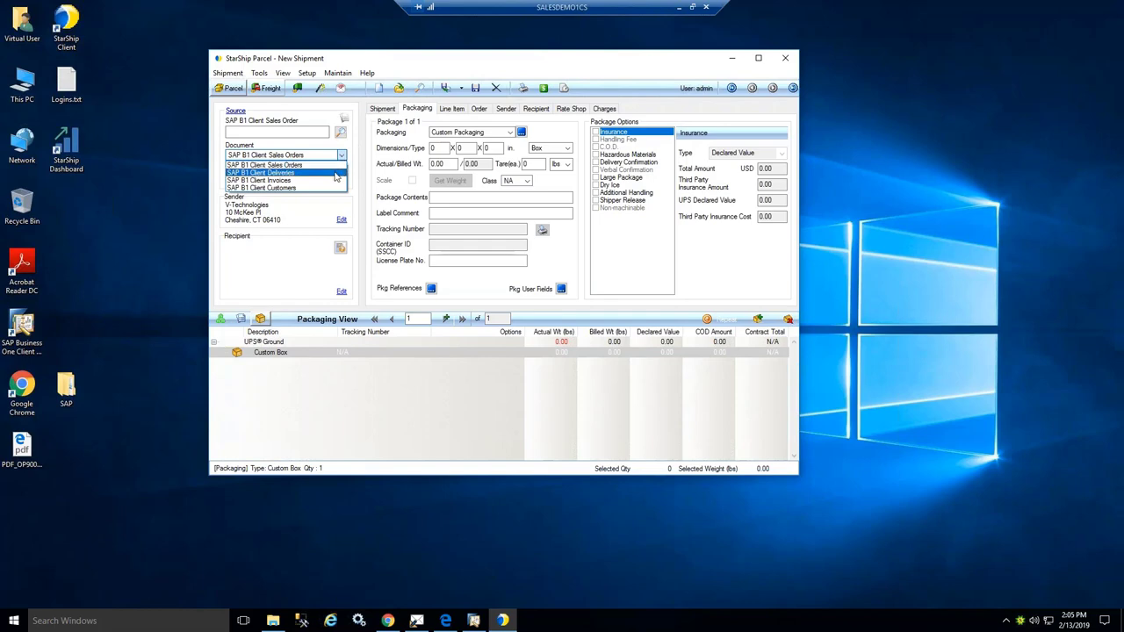
{"action": "left_click", "coordinate": [337, 173]}
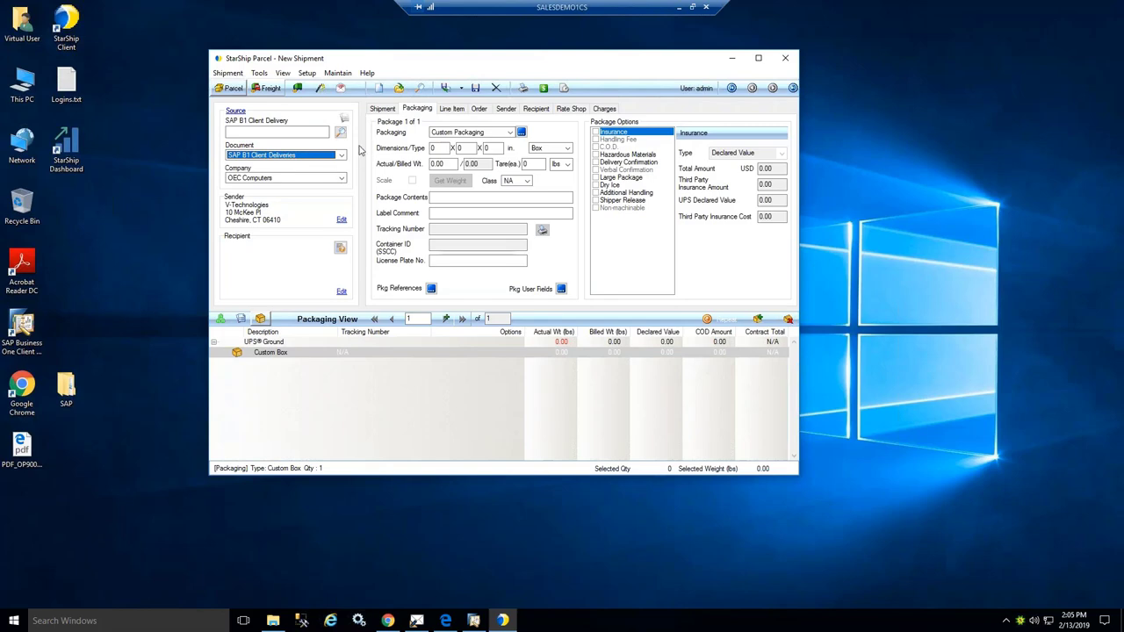
{"action": "left_click", "coordinate": [268, 133]}
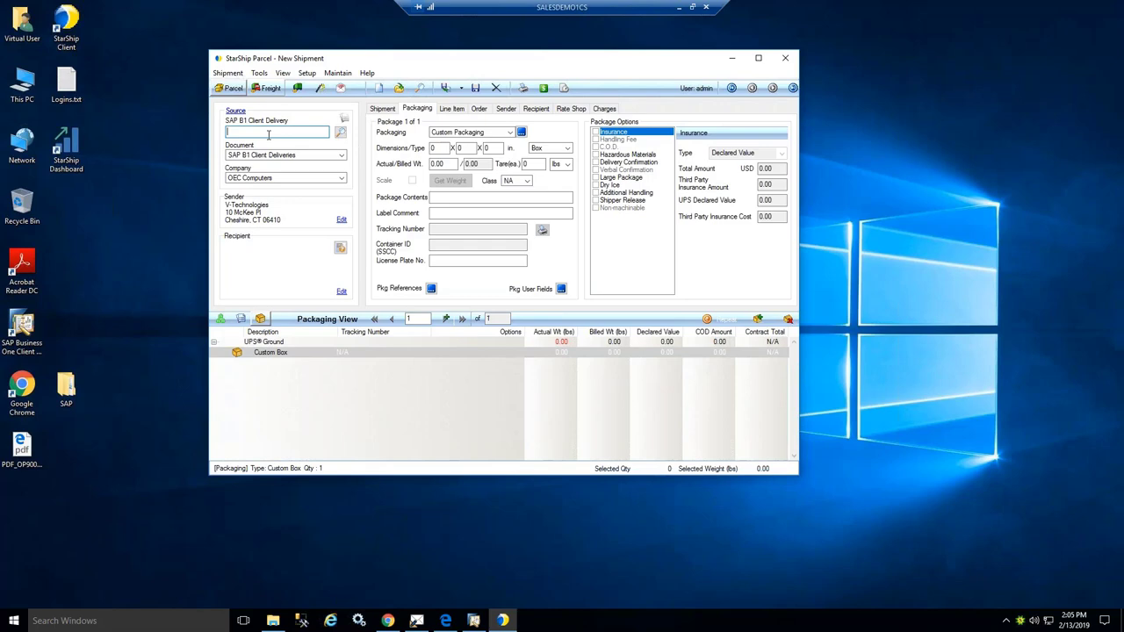
{"action": "type", "text": "1181"}
{"action": "key", "text": "Return"}
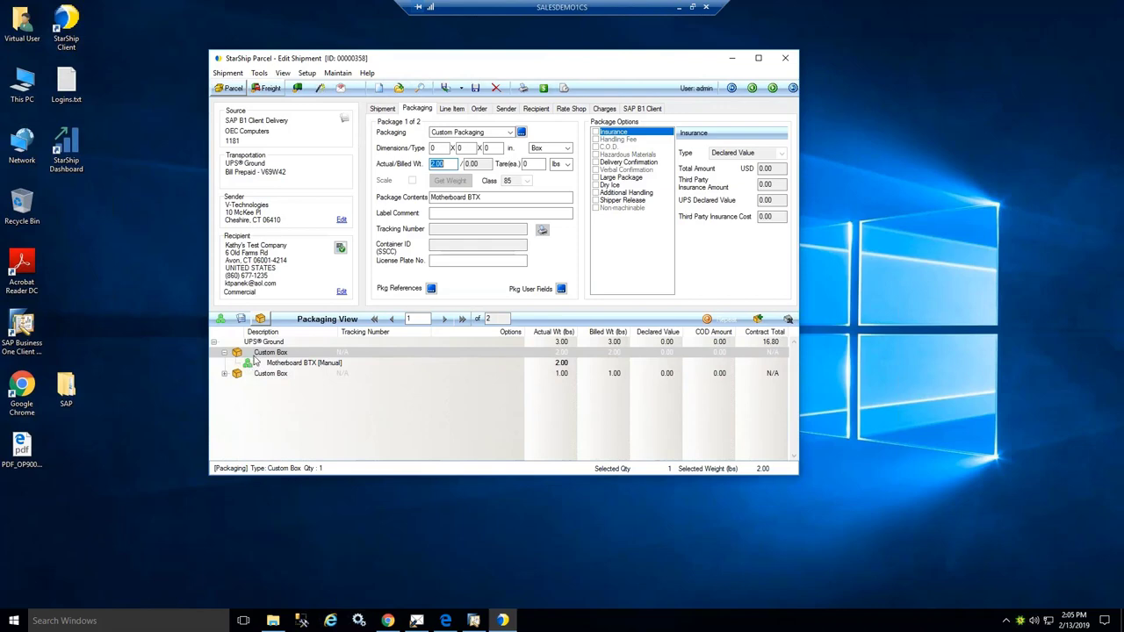
Expand all package items, ship the two-package UPS Ground delivery, and close the combined label and packing list of each package
{"action": "right_click", "coordinate": [255, 355]}
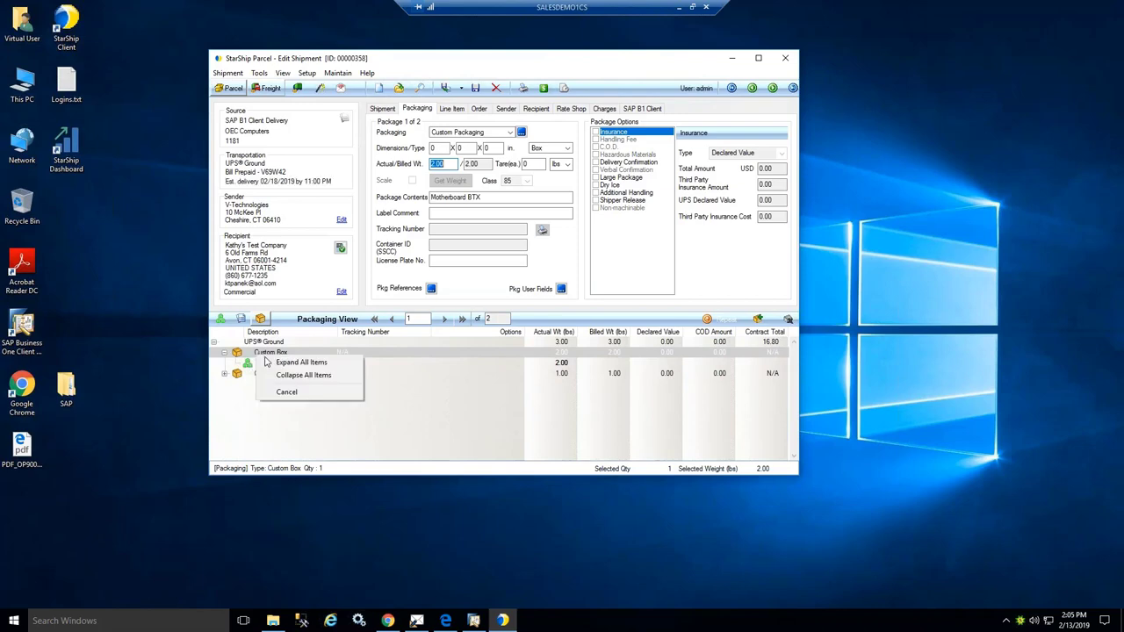
{"action": "left_click", "coordinate": [268, 363]}
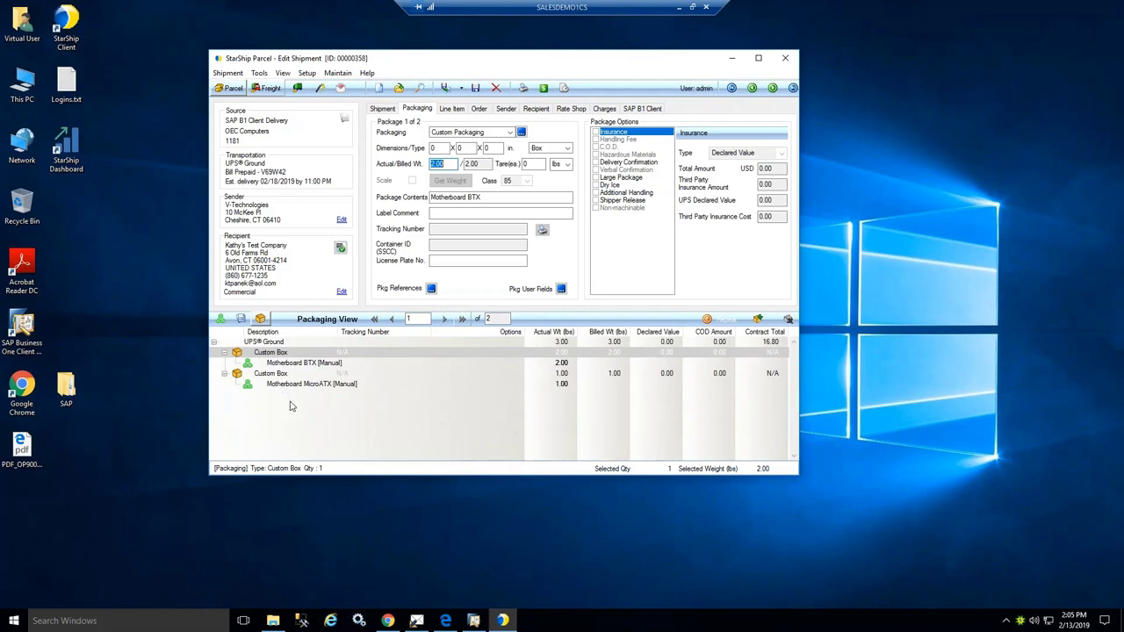
{"action": "left_click", "coordinate": [576, 110]}
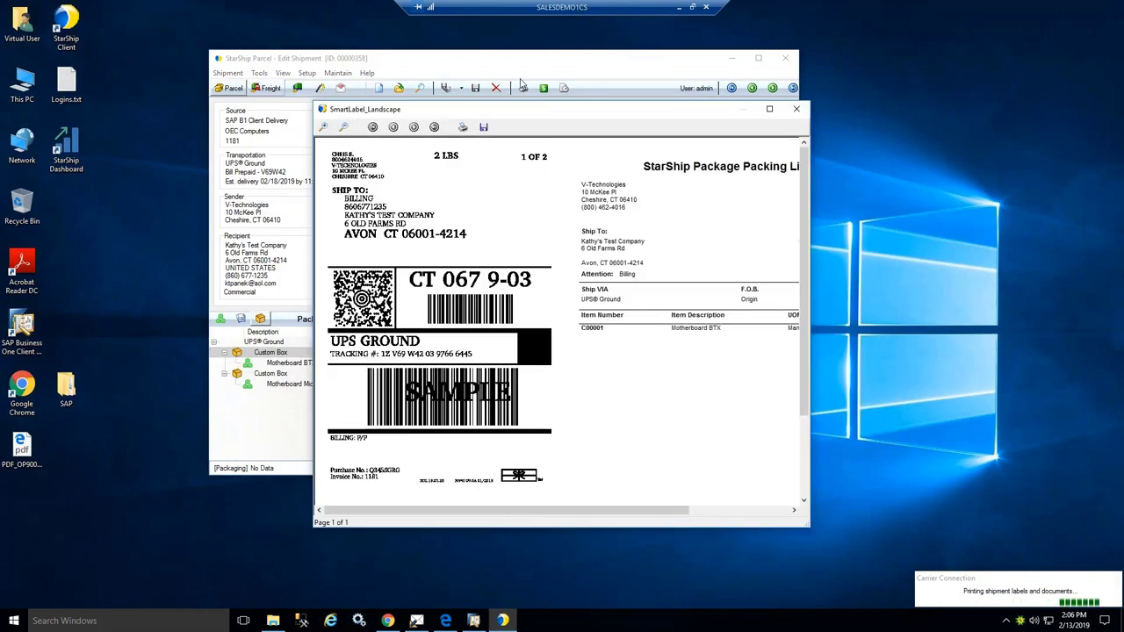
{"action": "left_click", "coordinate": [796, 109]}
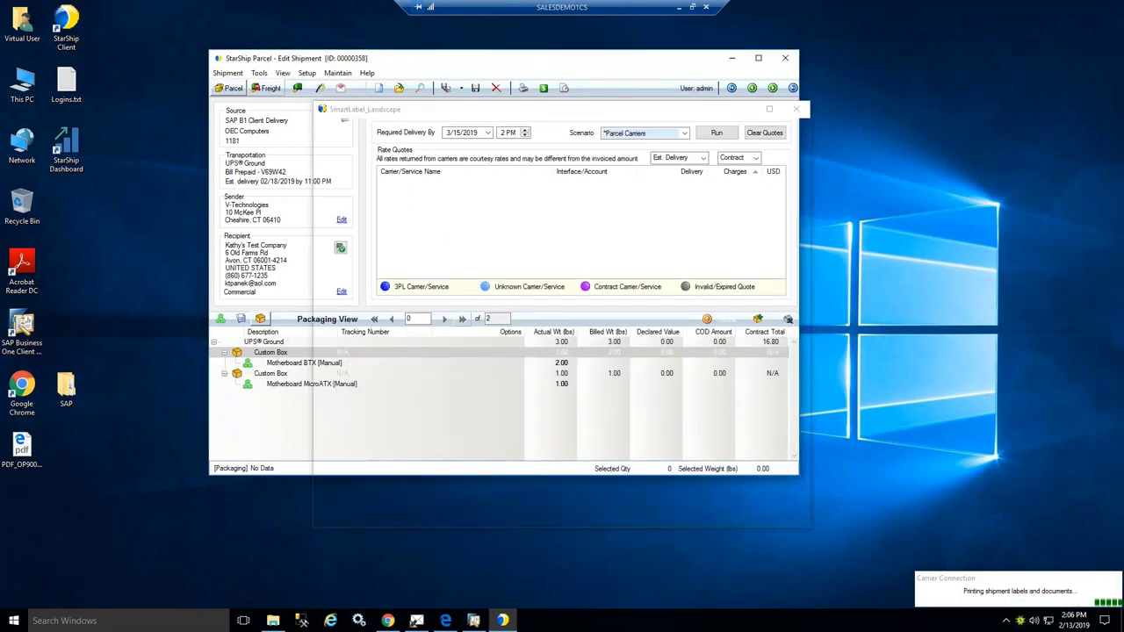
{"action": "left_click", "coordinate": [796, 110]}
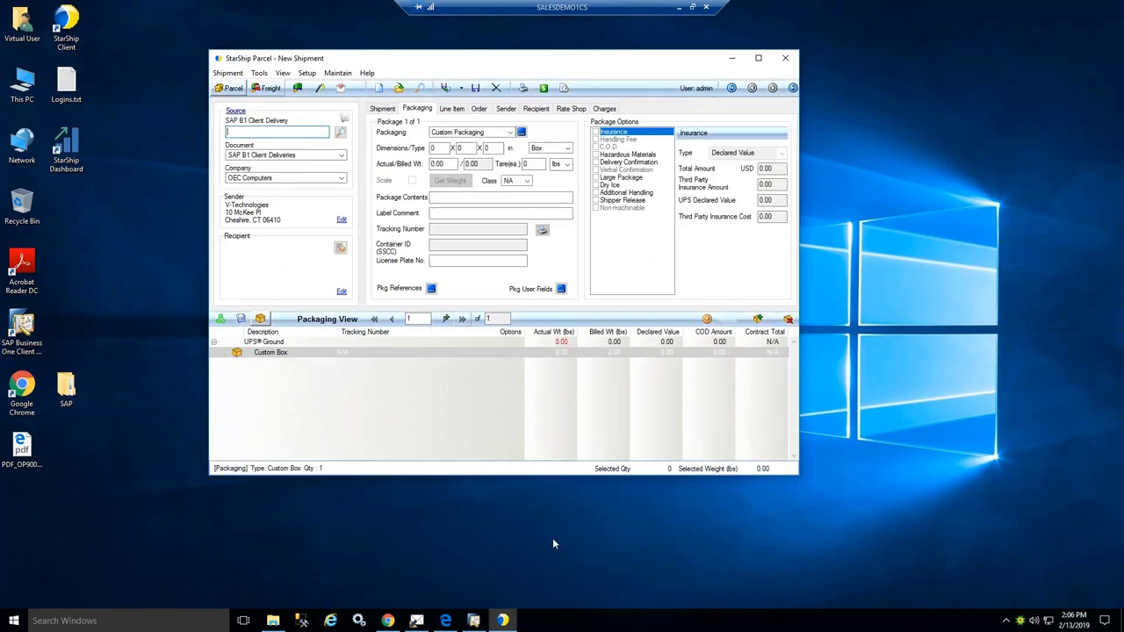
Switch to SAP Business One, replace the outdated list with the open A/R invoices, and open the test company's invoice due 03/15/2019
{"action": "left_click", "coordinate": [475, 621]}
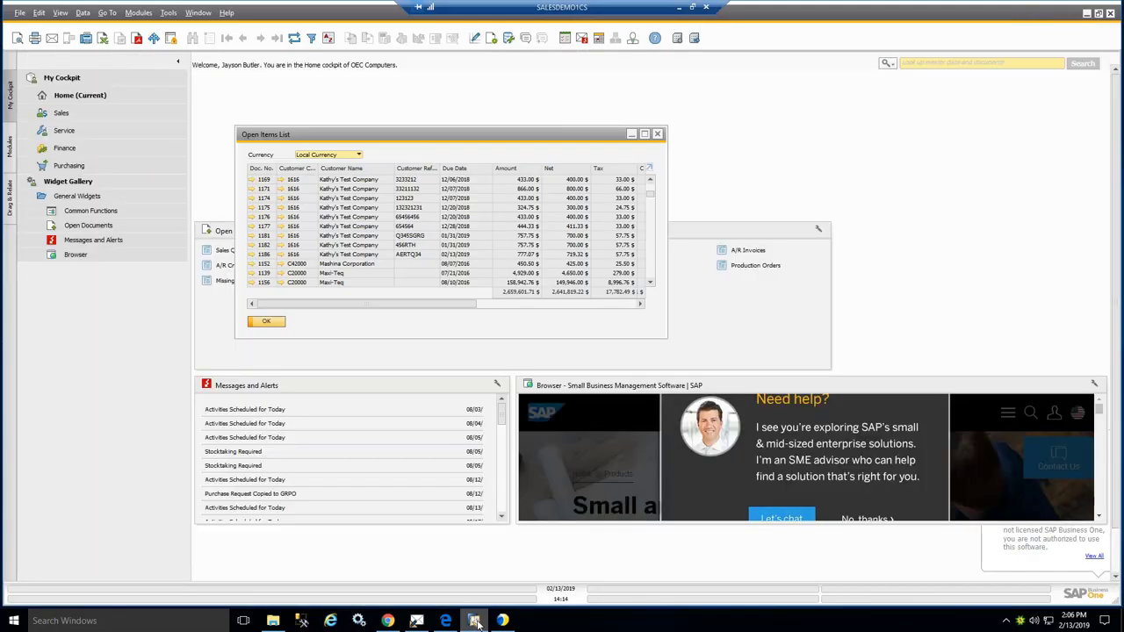
{"action": "key", "text": "Escape"}
{"action": "left_click", "coordinate": [742, 252]}
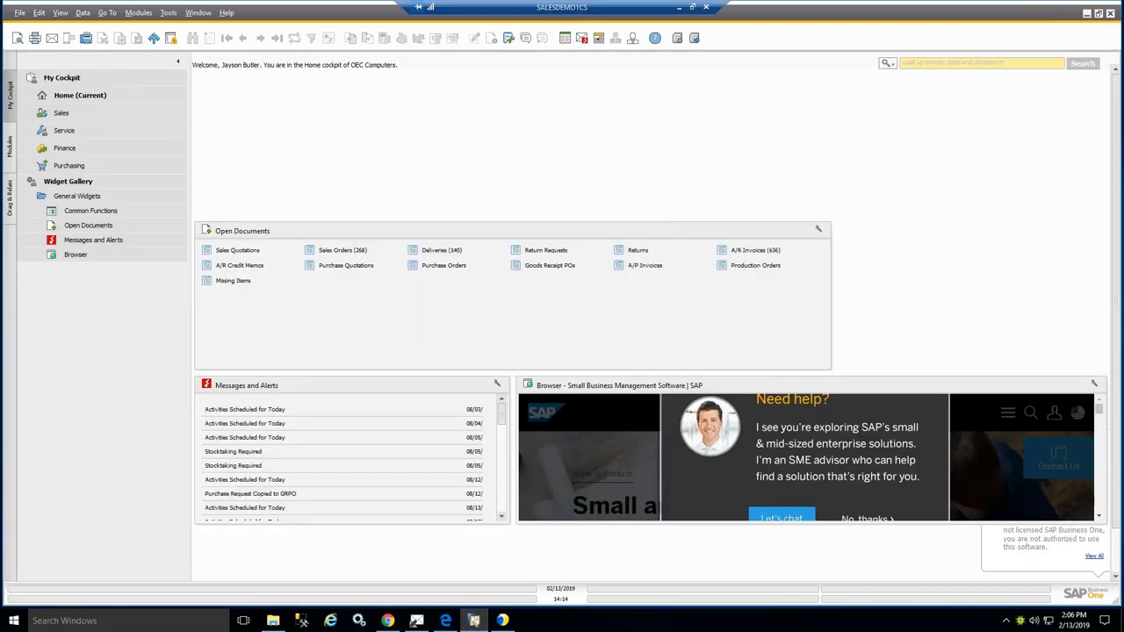
{"action": "scroll", "coordinate": [254, 249], "scroll_direction": "down", "scroll_amount": 5}
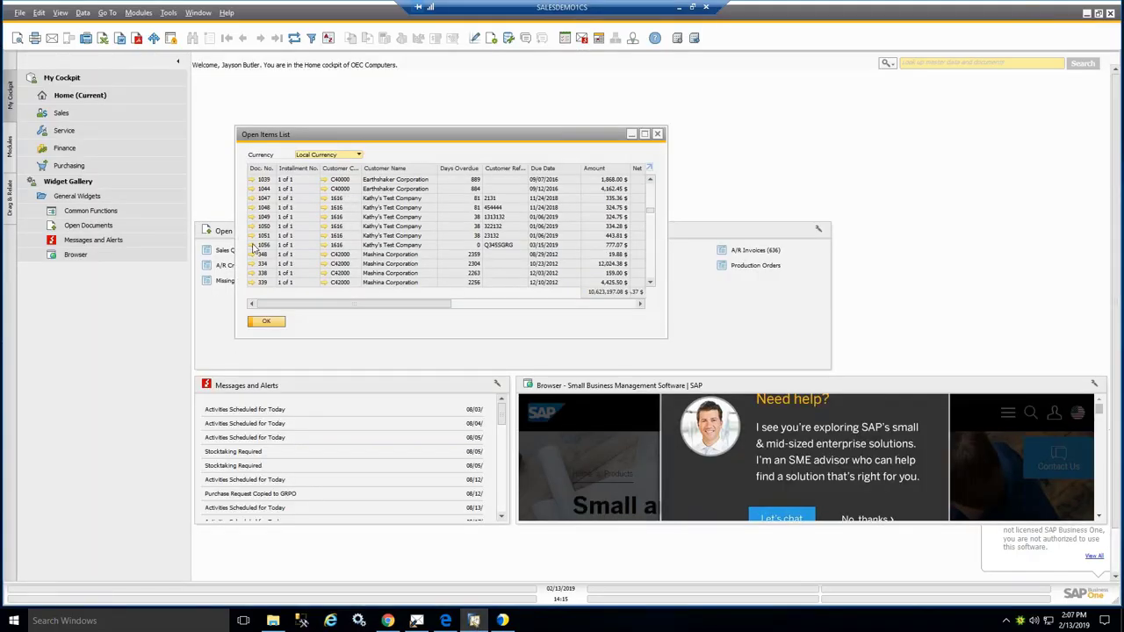
{"action": "left_click", "coordinate": [252, 246]}
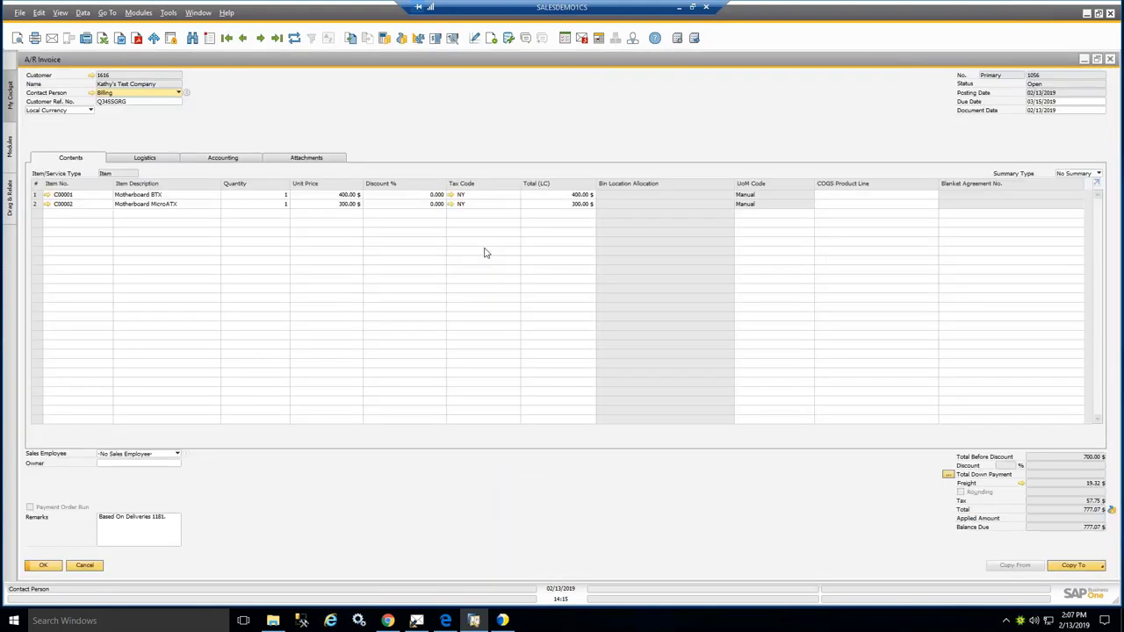
Check the invoice's tracking number in its logistics details and the packages in its packing slip, and close the invoice
{"action": "key", "text": "ctrl+Tab"}
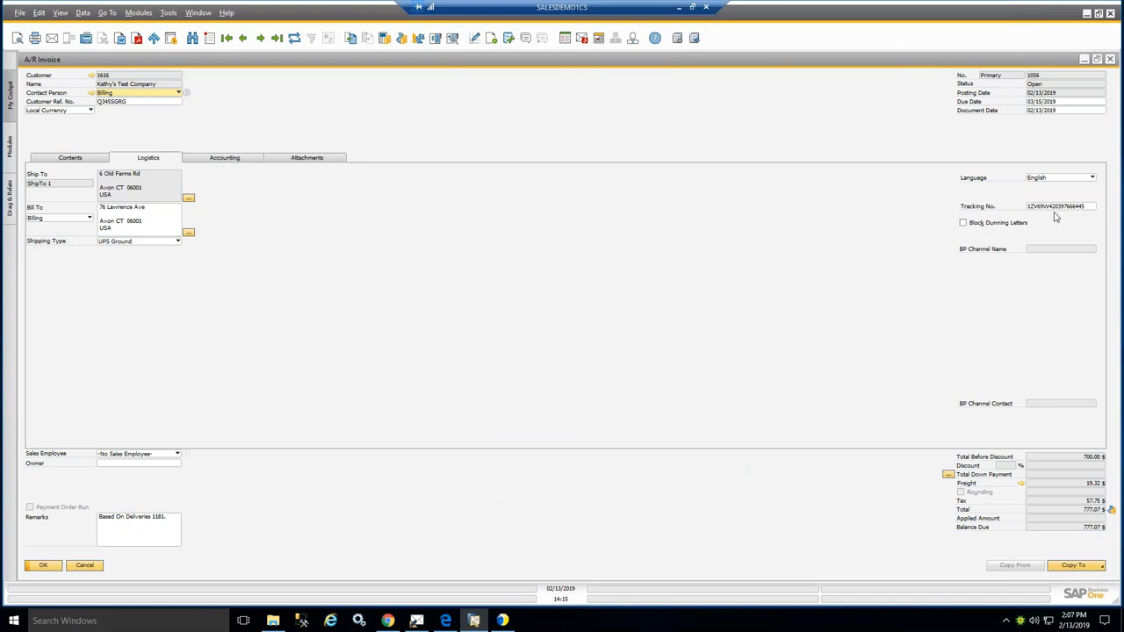
{"action": "right_click", "coordinate": [415, 238]}
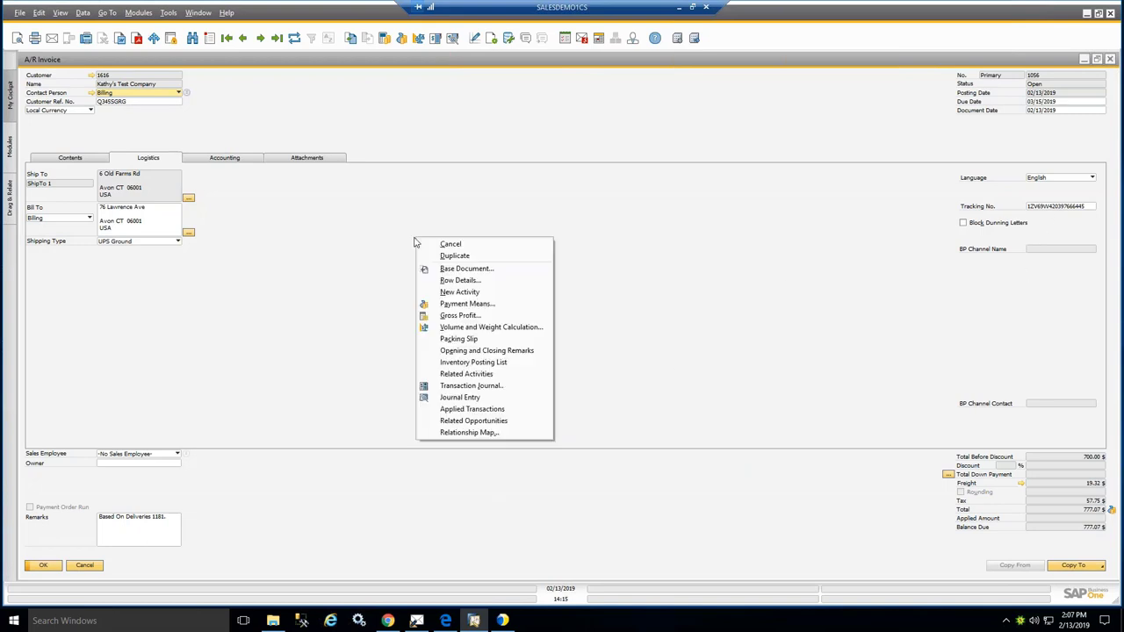
{"action": "left_click", "coordinate": [457, 340]}
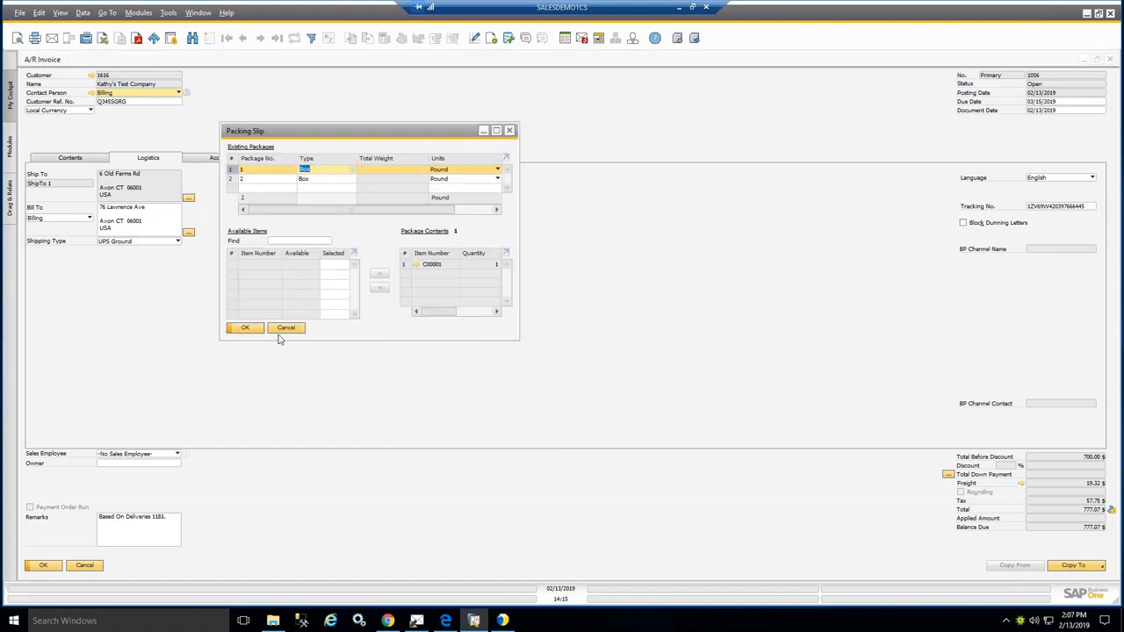
{"action": "left_click", "coordinate": [248, 329]}
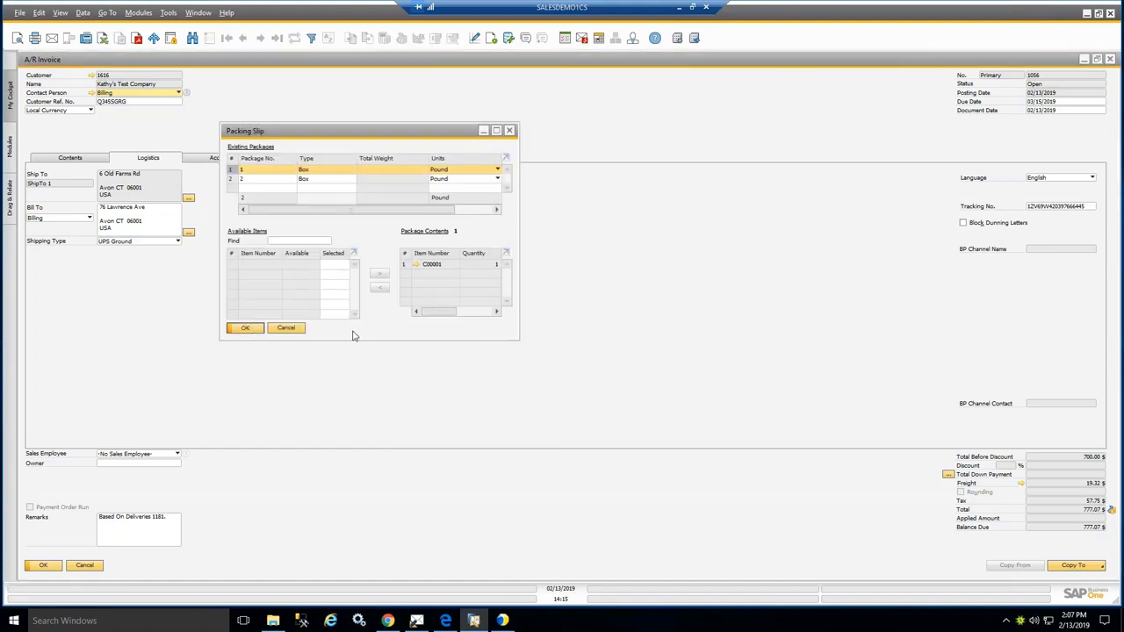
{"action": "left_click", "coordinate": [1110, 58]}
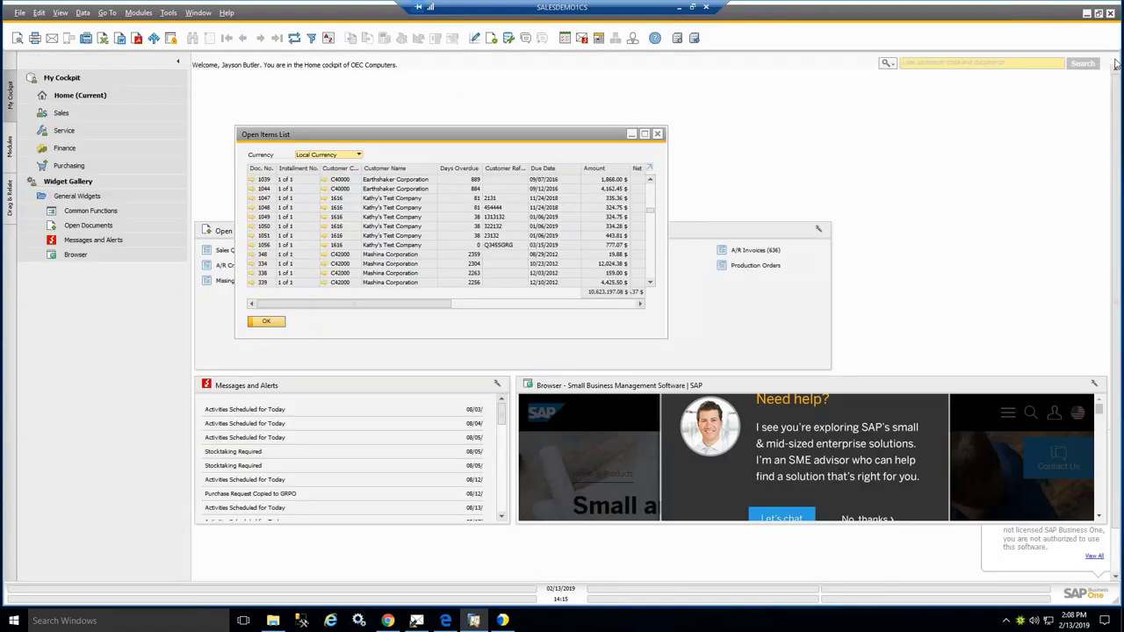
Minimize SAP Business One, view the StarShip dashboard and the web Rating page in Chrome, and minimize the browser
{"action": "left_click", "coordinate": [1087, 14]}
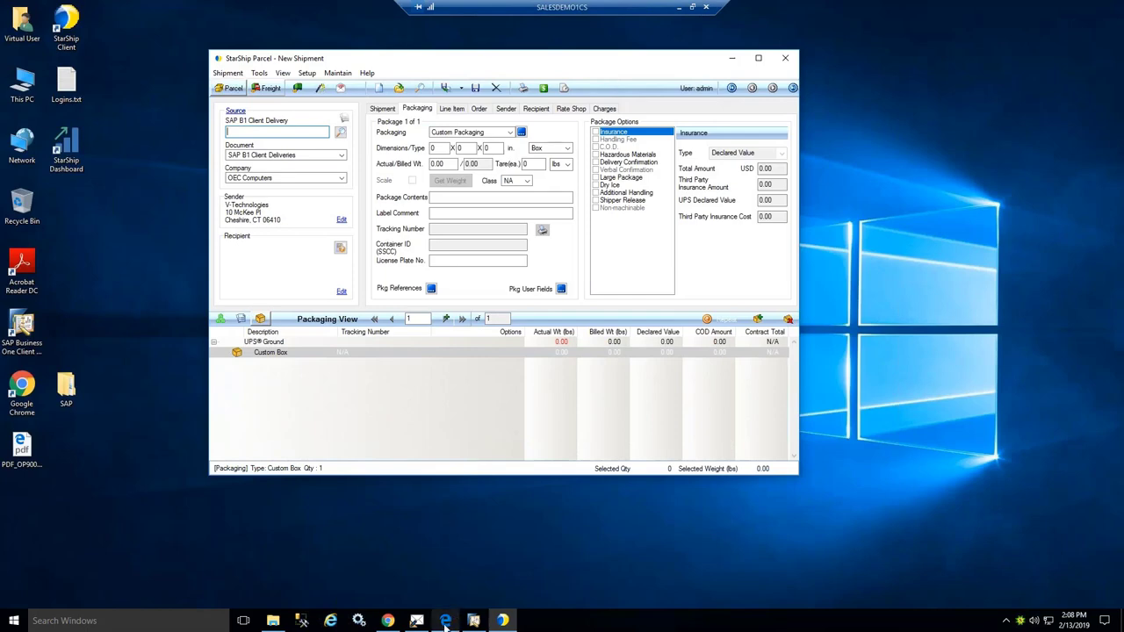
{"action": "mouse_move", "coordinate": [446, 623]}
{"action": "left_click", "coordinate": [387, 621]}
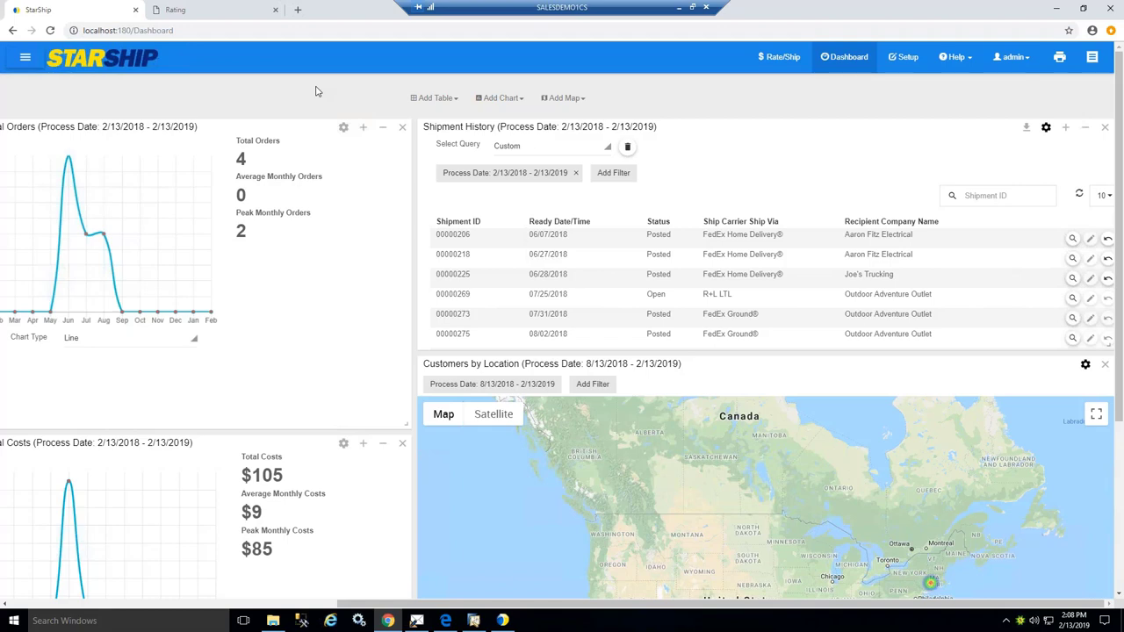
{"action": "left_click", "coordinate": [208, 13]}
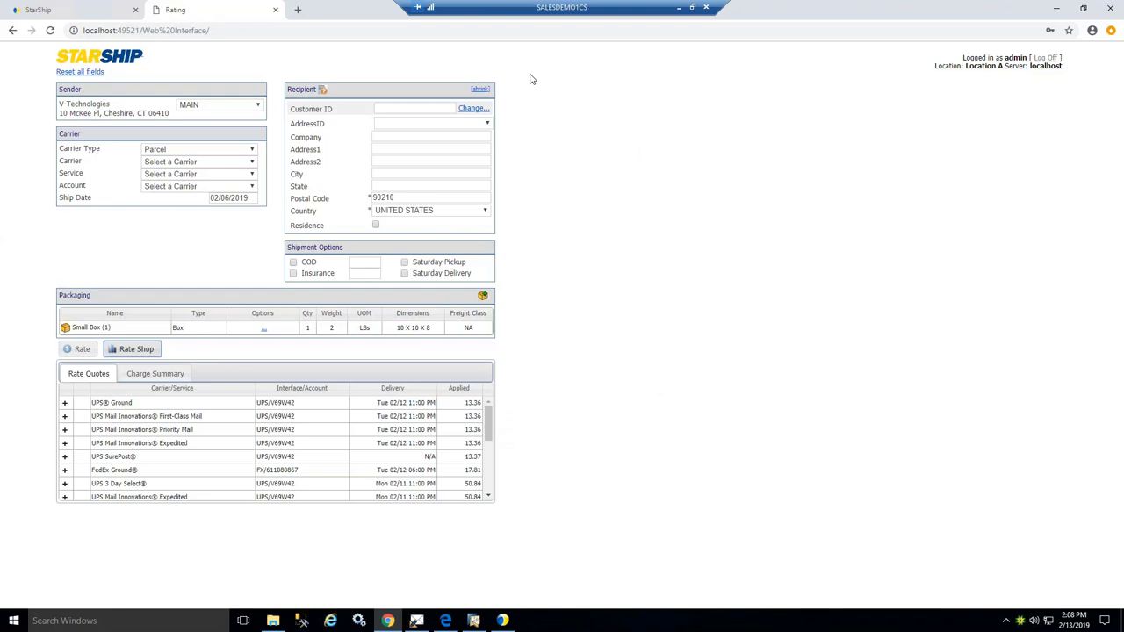
{"action": "left_click", "coordinate": [1057, 8]}
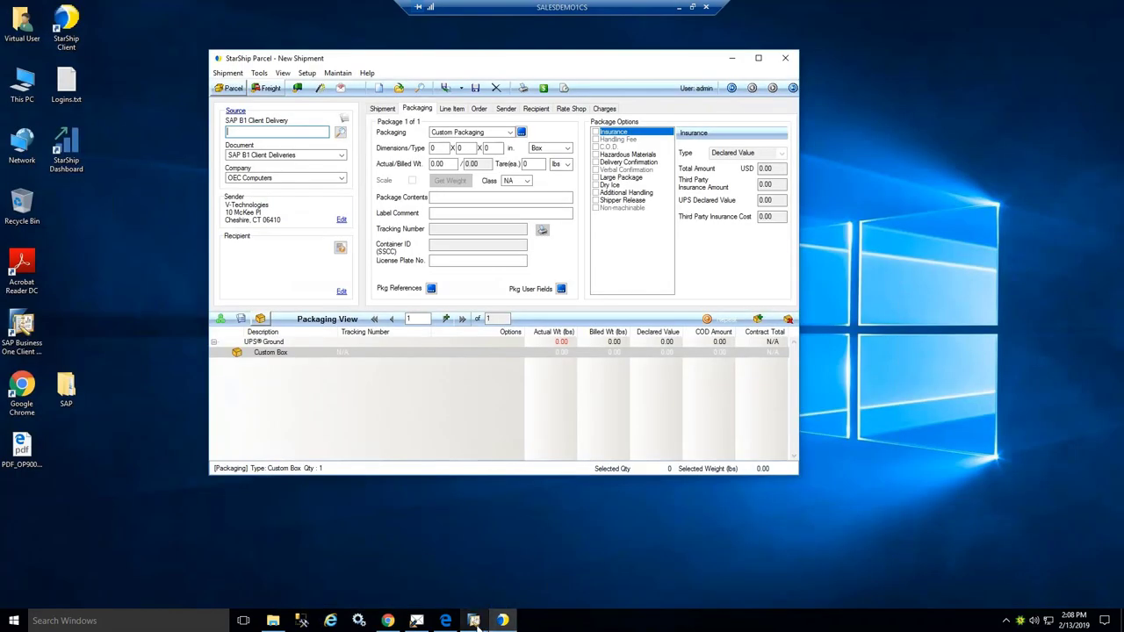
Switch to the eNotify Template Designer, review the shipment data sources available as attachments for the Ship Notification, and cancel the attachment
{"action": "left_click", "coordinate": [429, 626]}
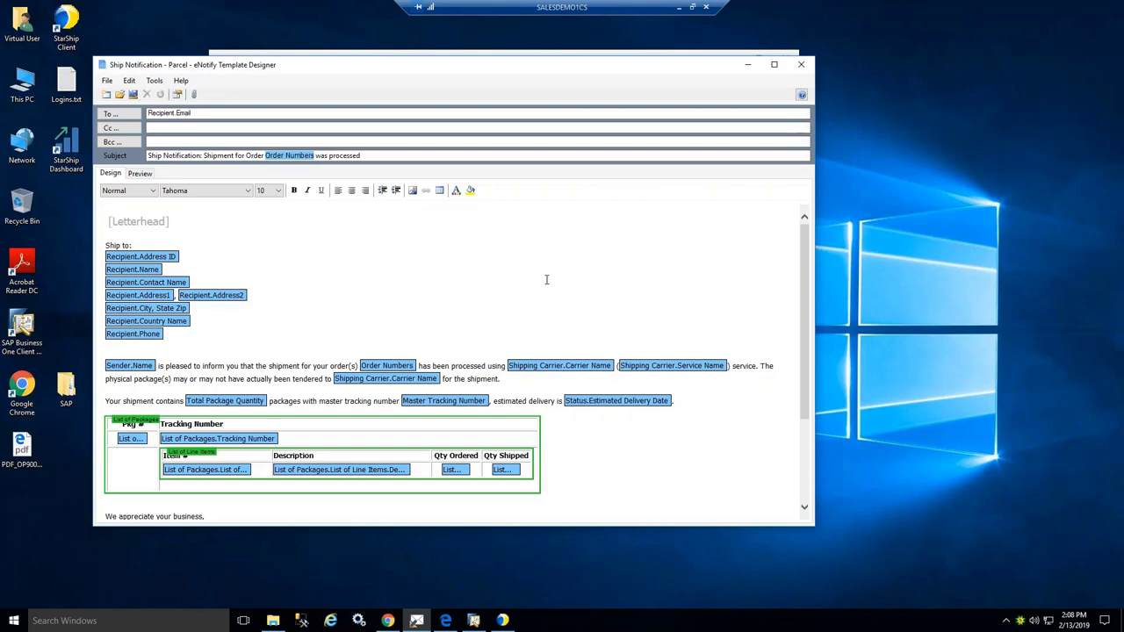
{"action": "left_click", "coordinate": [196, 95]}
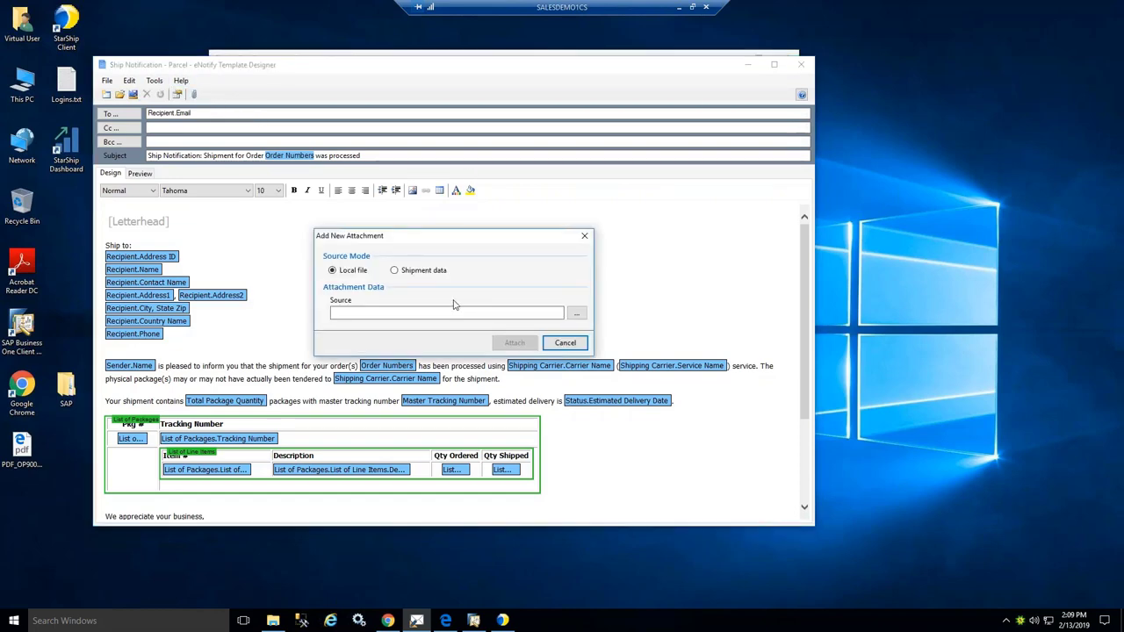
{"action": "left_click", "coordinate": [394, 271]}
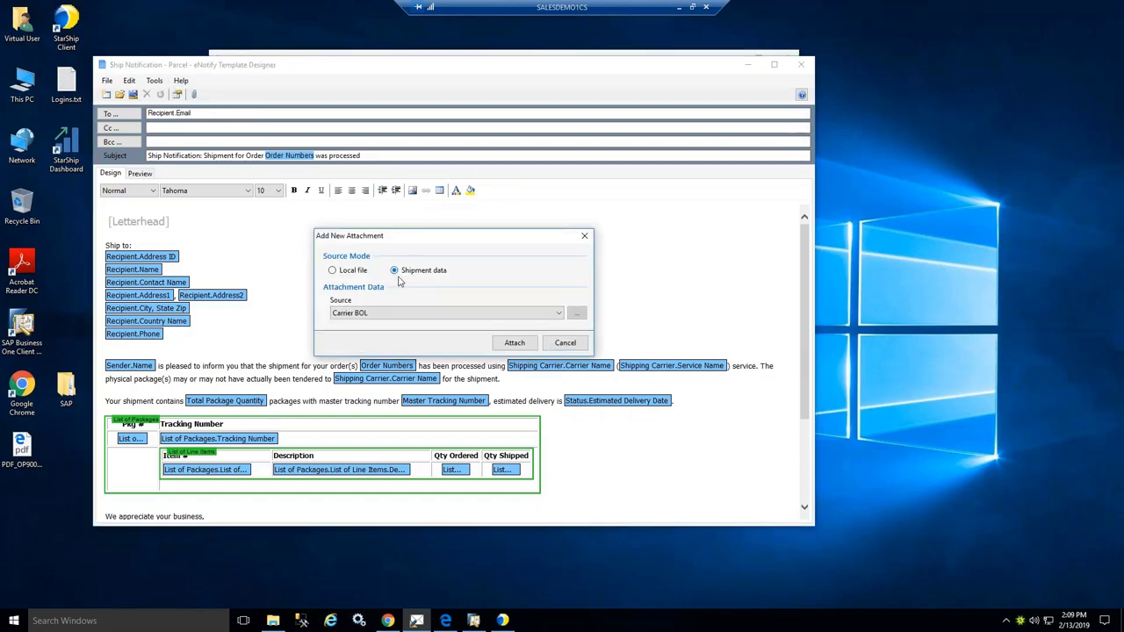
{"action": "left_click", "coordinate": [559, 315]}
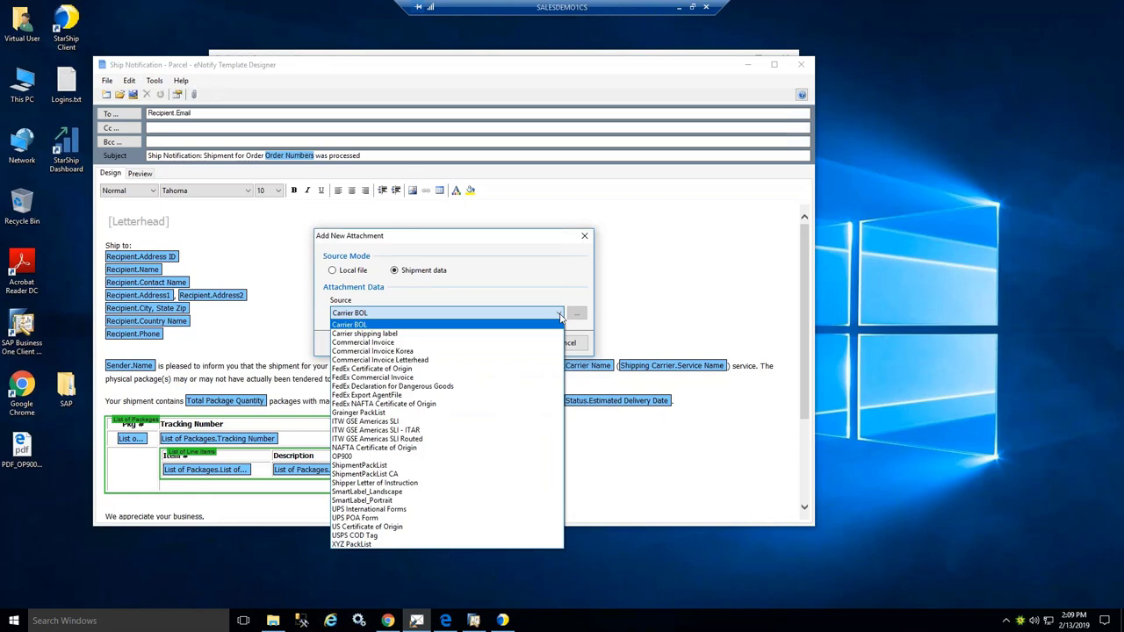
{"action": "left_click", "coordinate": [569, 292]}
{"action": "left_click", "coordinate": [567, 343]}
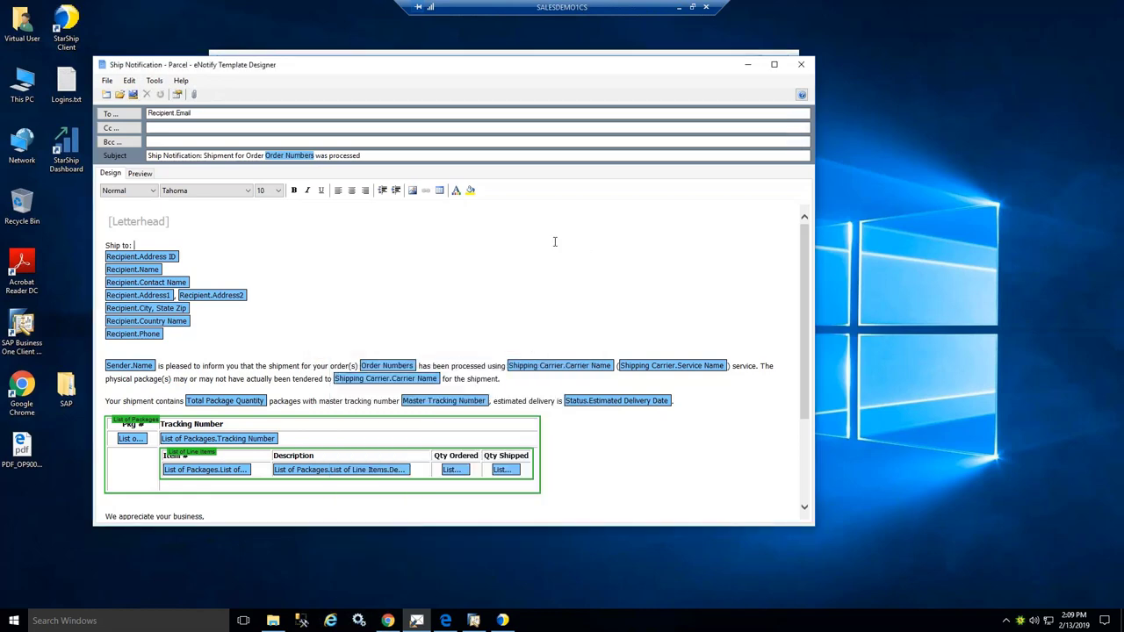
Open the Ship Notification template's properties, select a custom send schedule, and show the available schedule types
{"action": "left_click", "coordinate": [177, 94]}
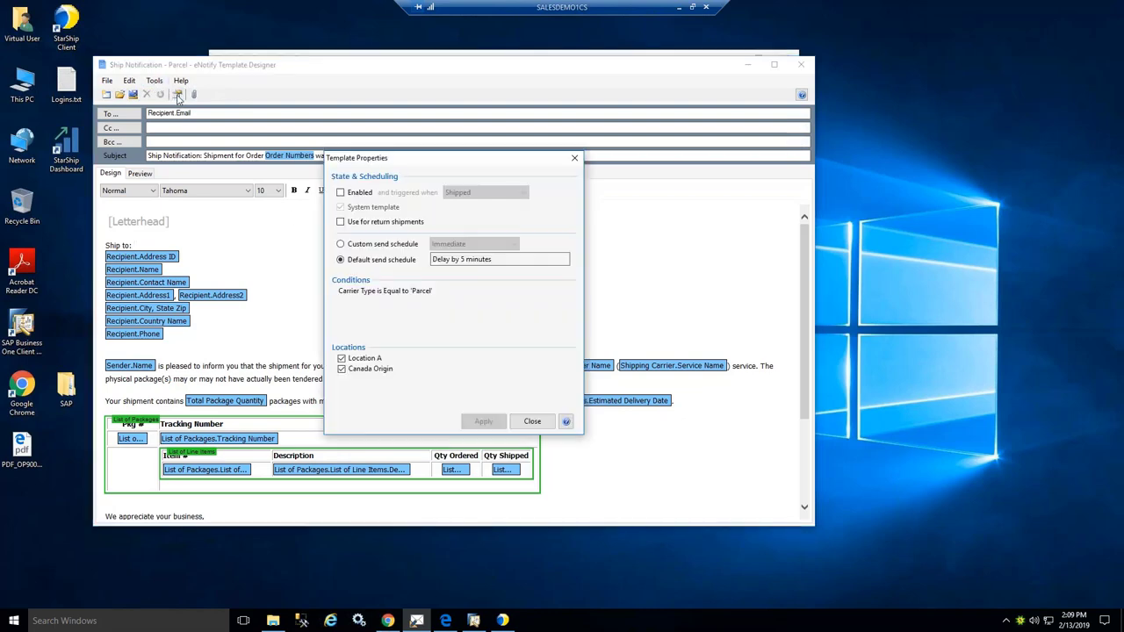
{"action": "left_click", "coordinate": [341, 245]}
{"action": "left_click", "coordinate": [515, 245]}
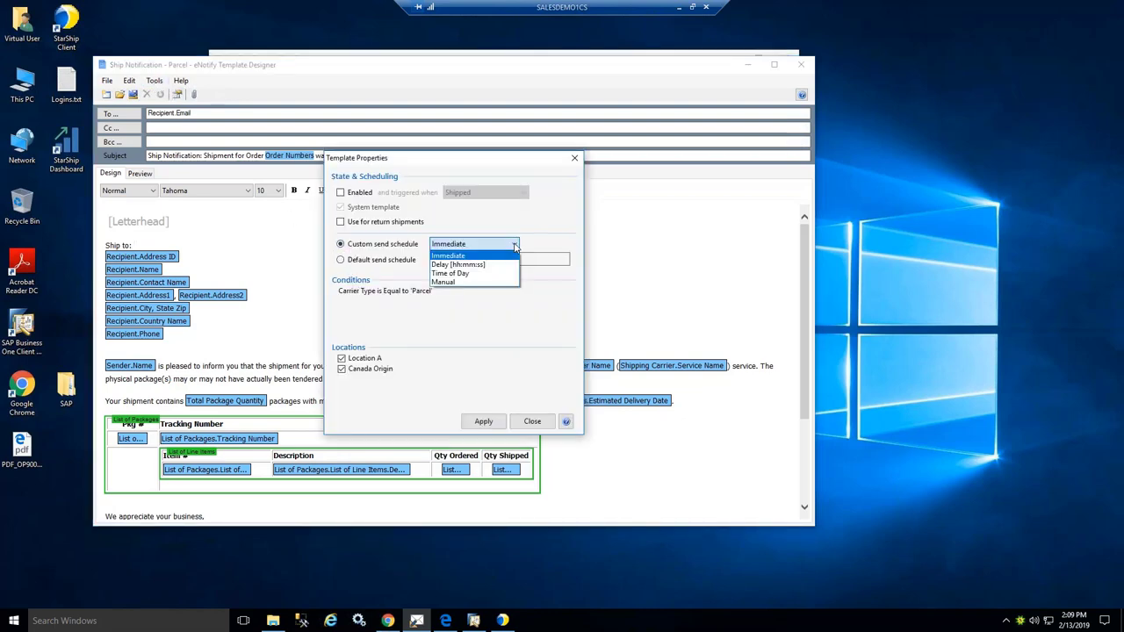